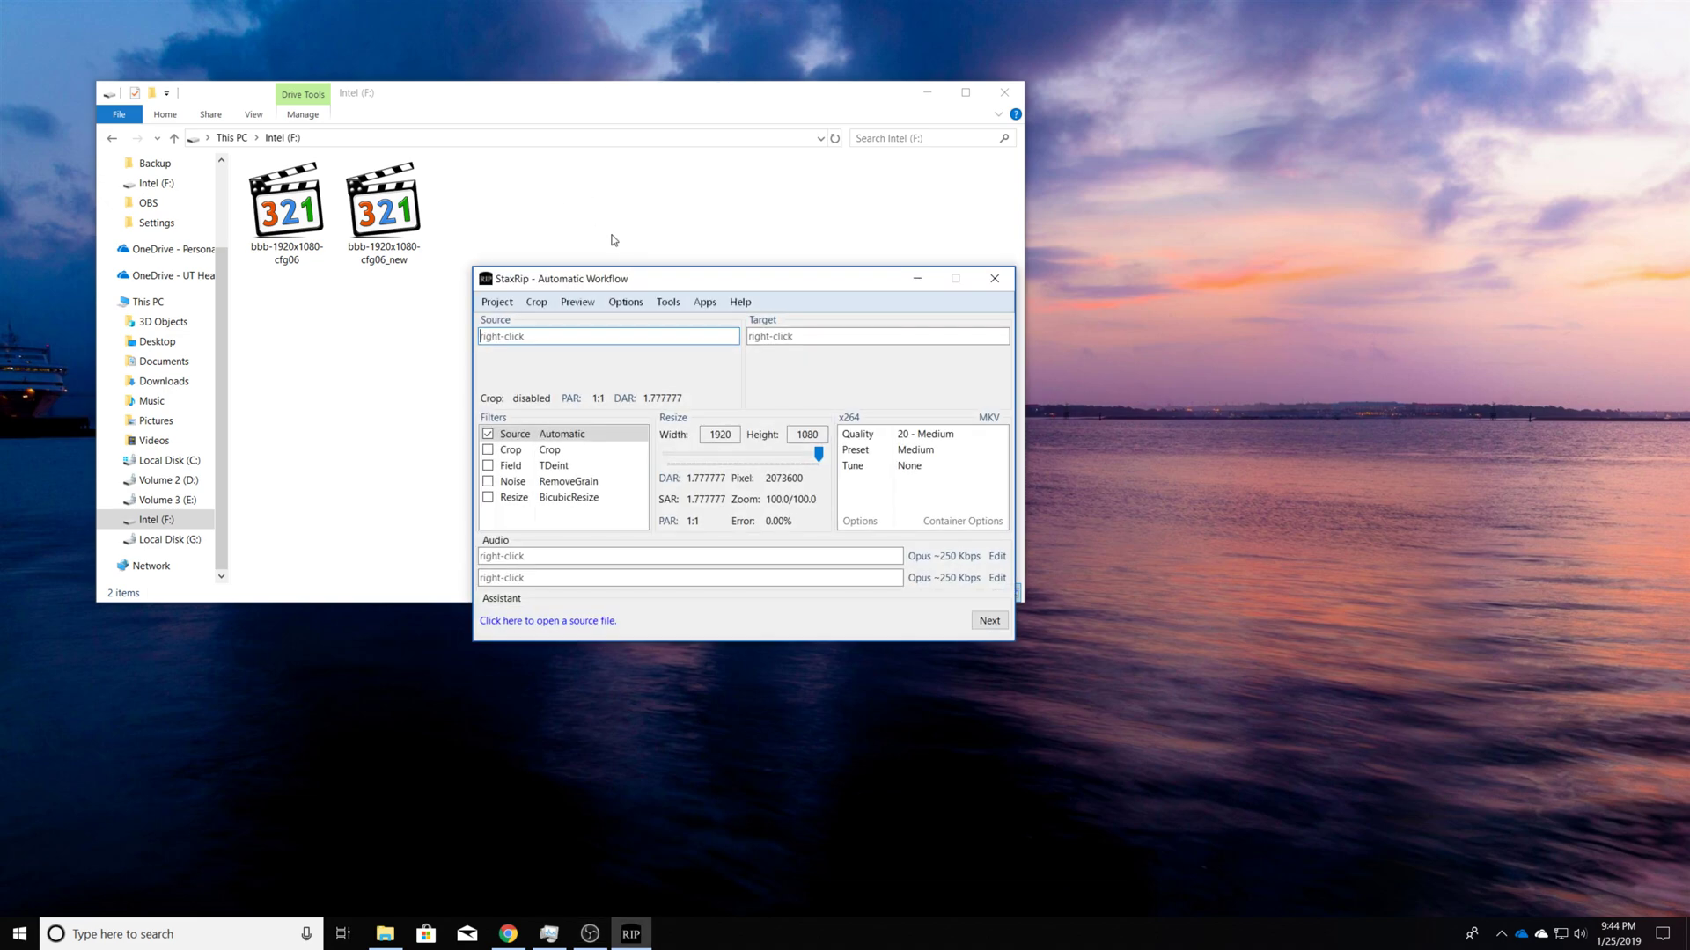
- Load bbb-1920x1080-cfg06_new from the Intel (F:) drive into StaxRip as the source file
drag(631, 284, 1258, 164)
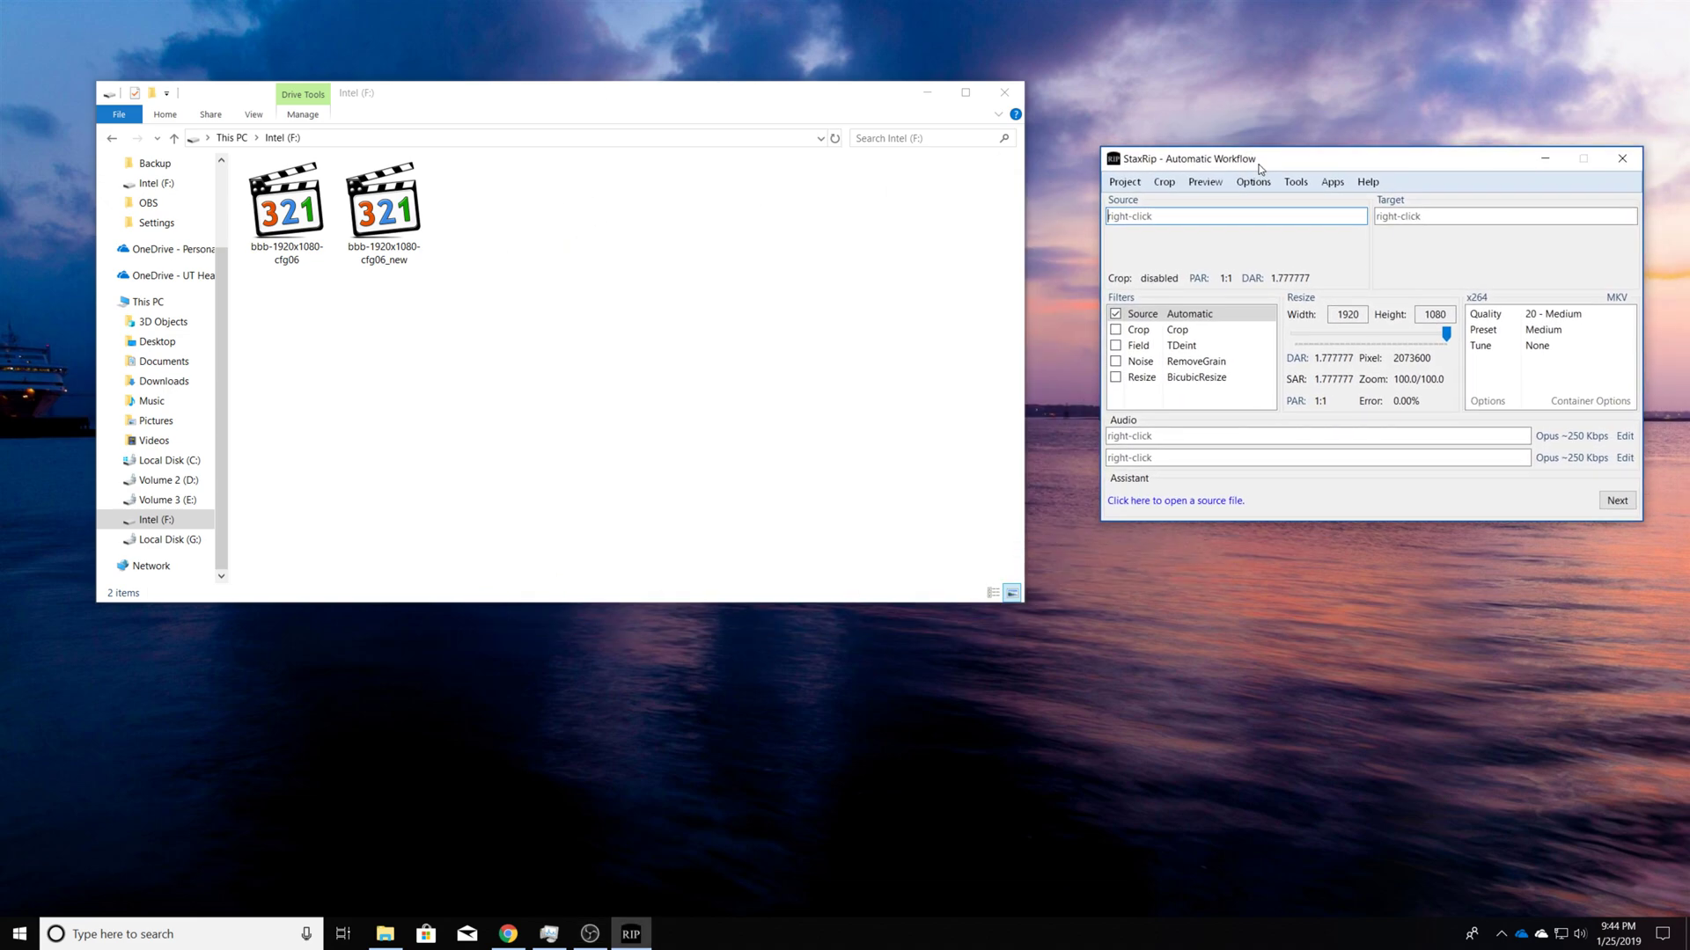
drag(376, 187, 1184, 218)
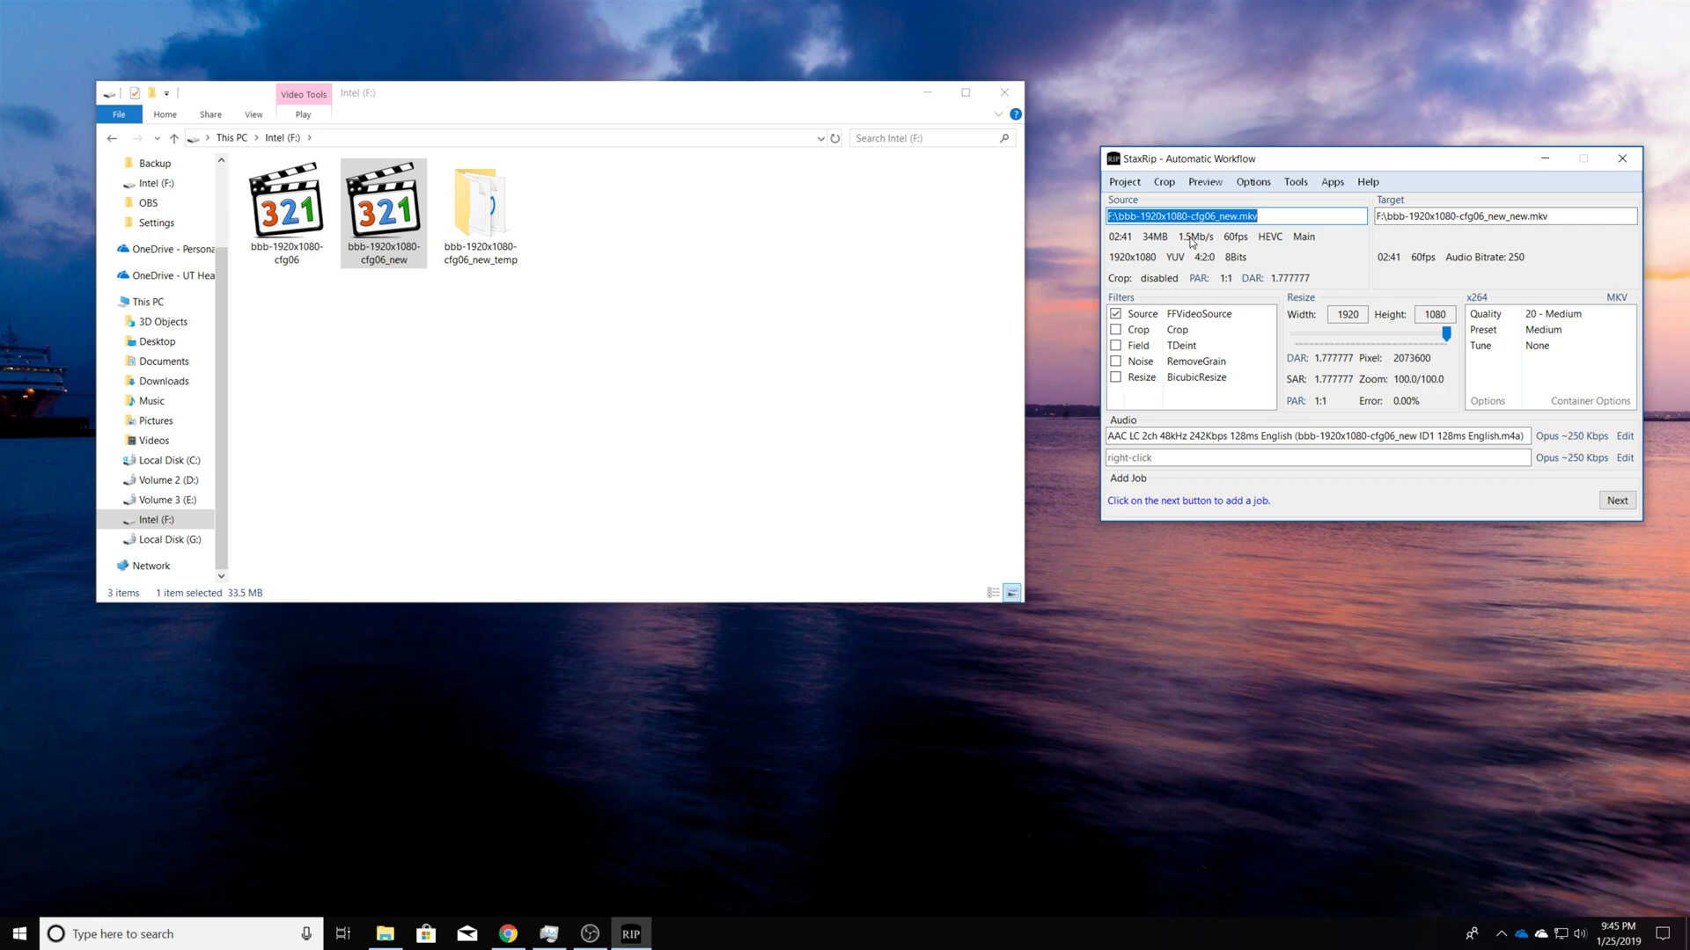
drag(1258, 149, 601, 262)
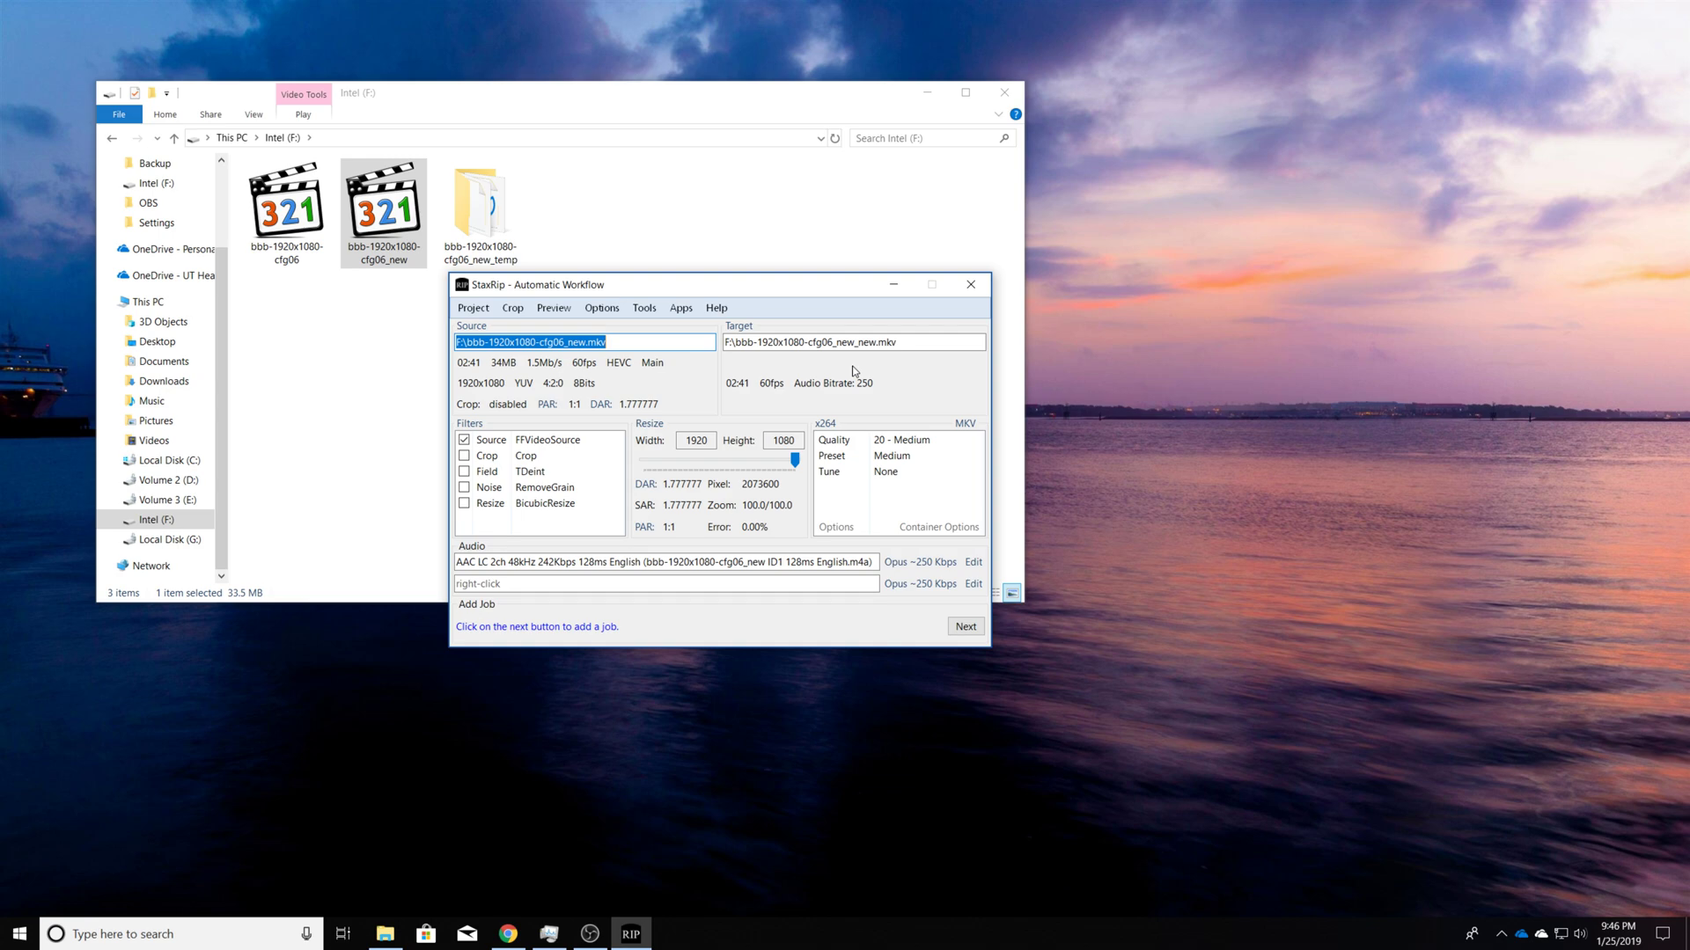
- Select Intel H.264 as the video encoder and set its mode to ICQ - Intelligent Constant Quality
click(827, 425)
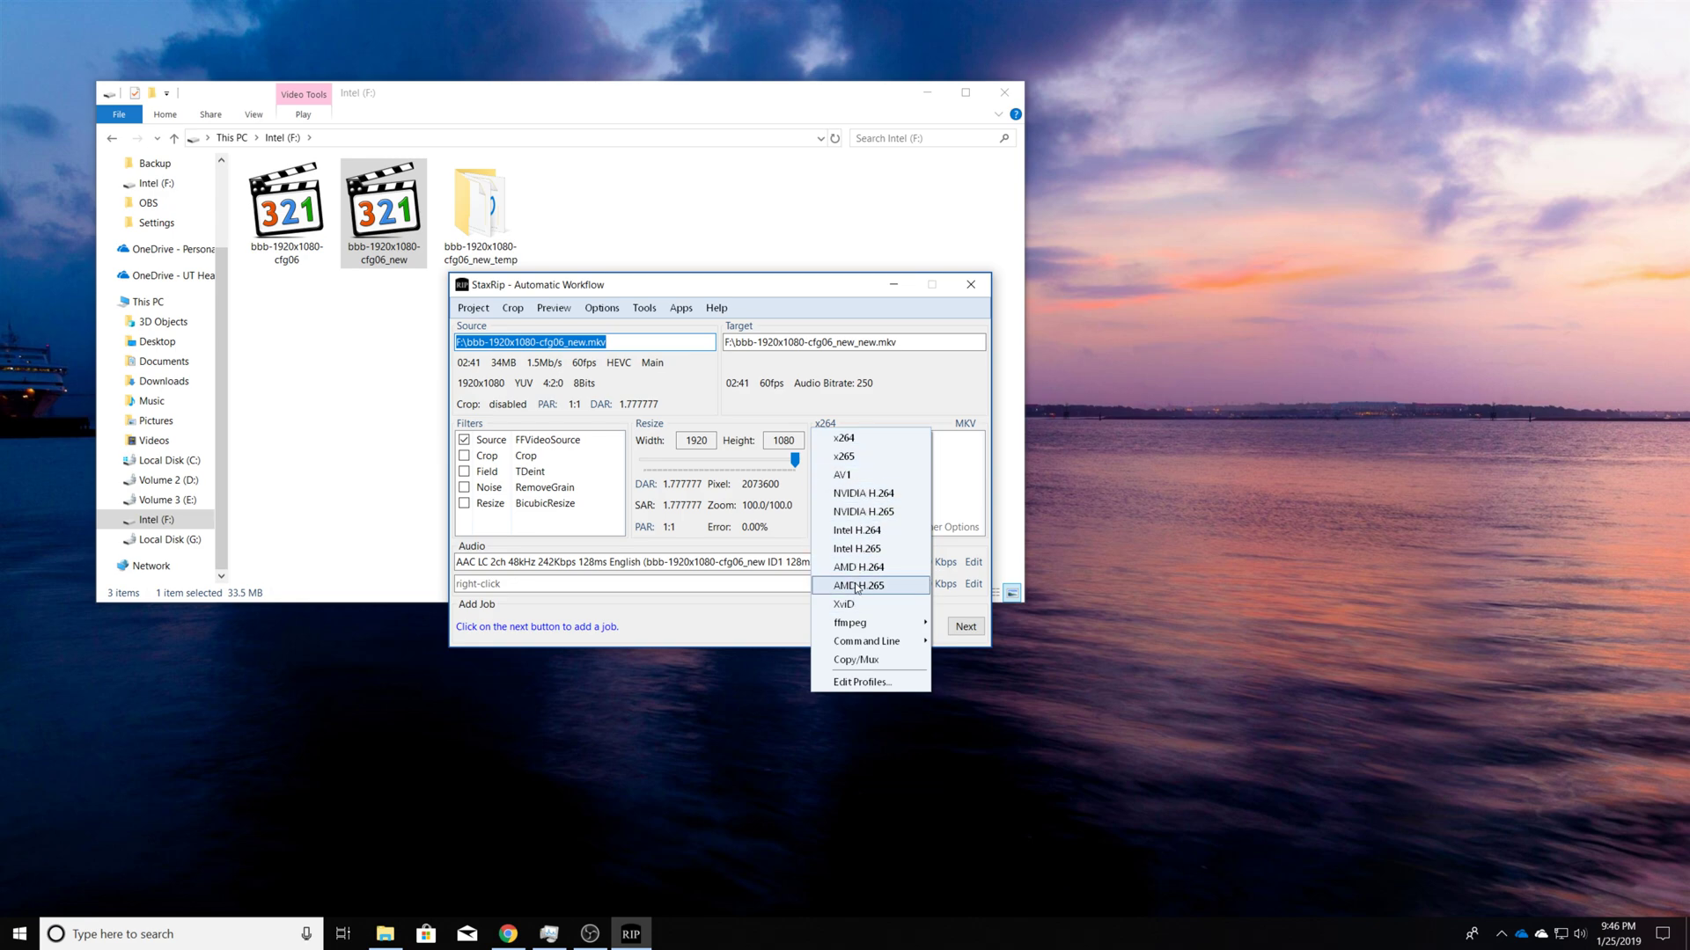
click(869, 531)
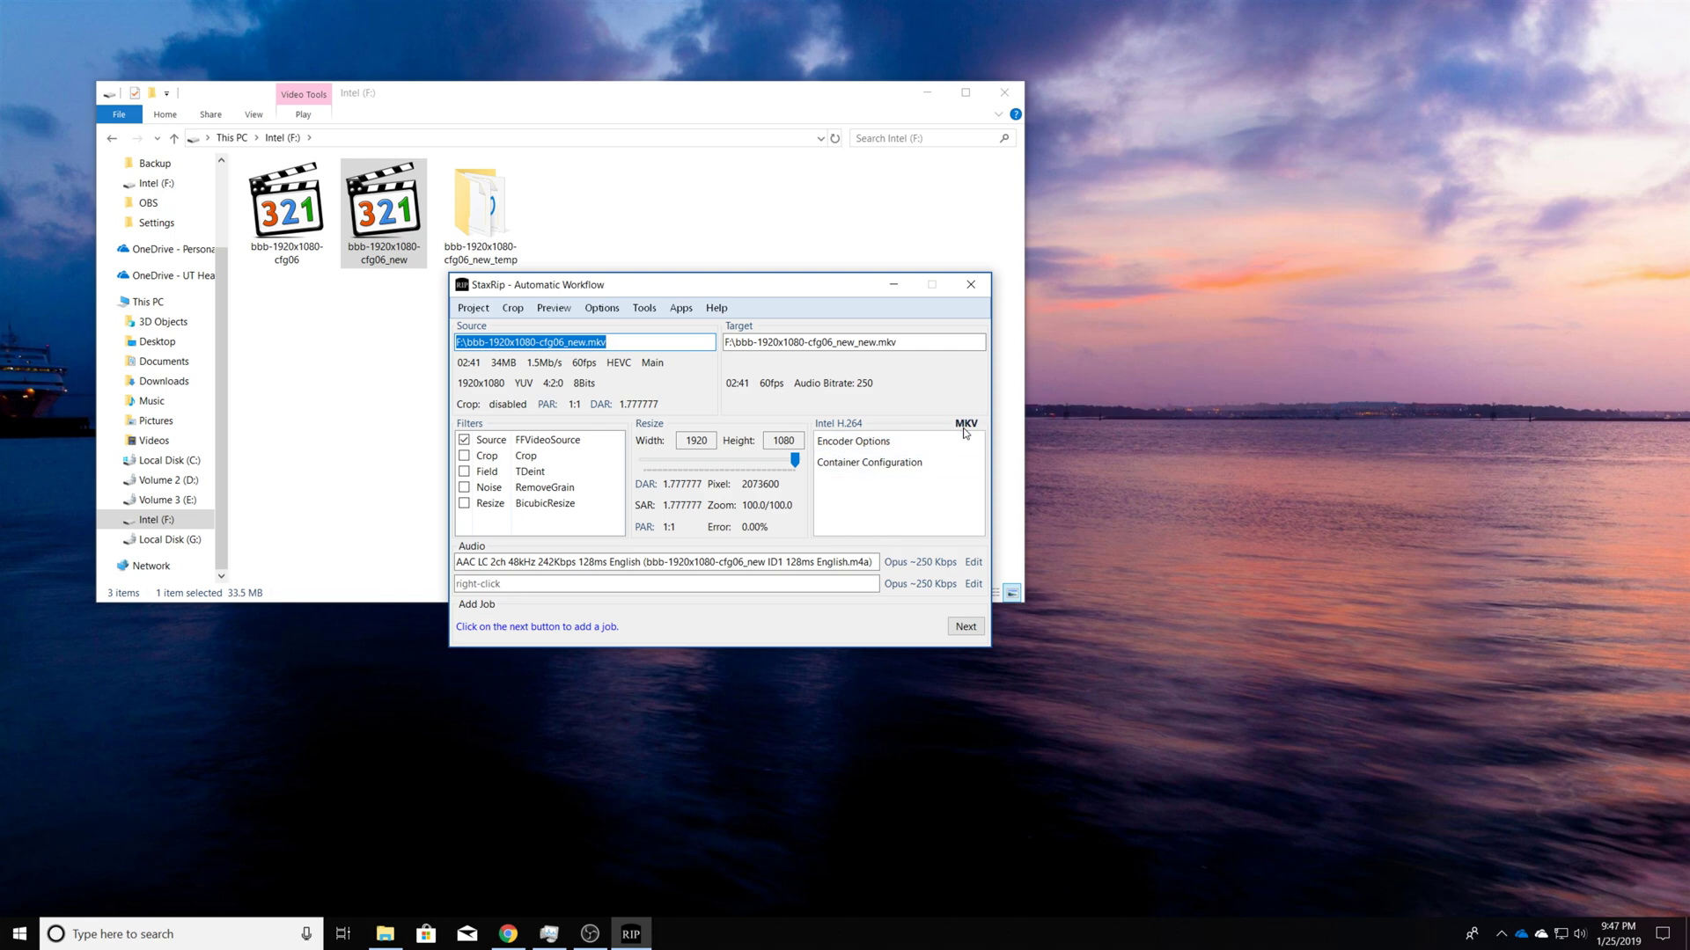
click(835, 445)
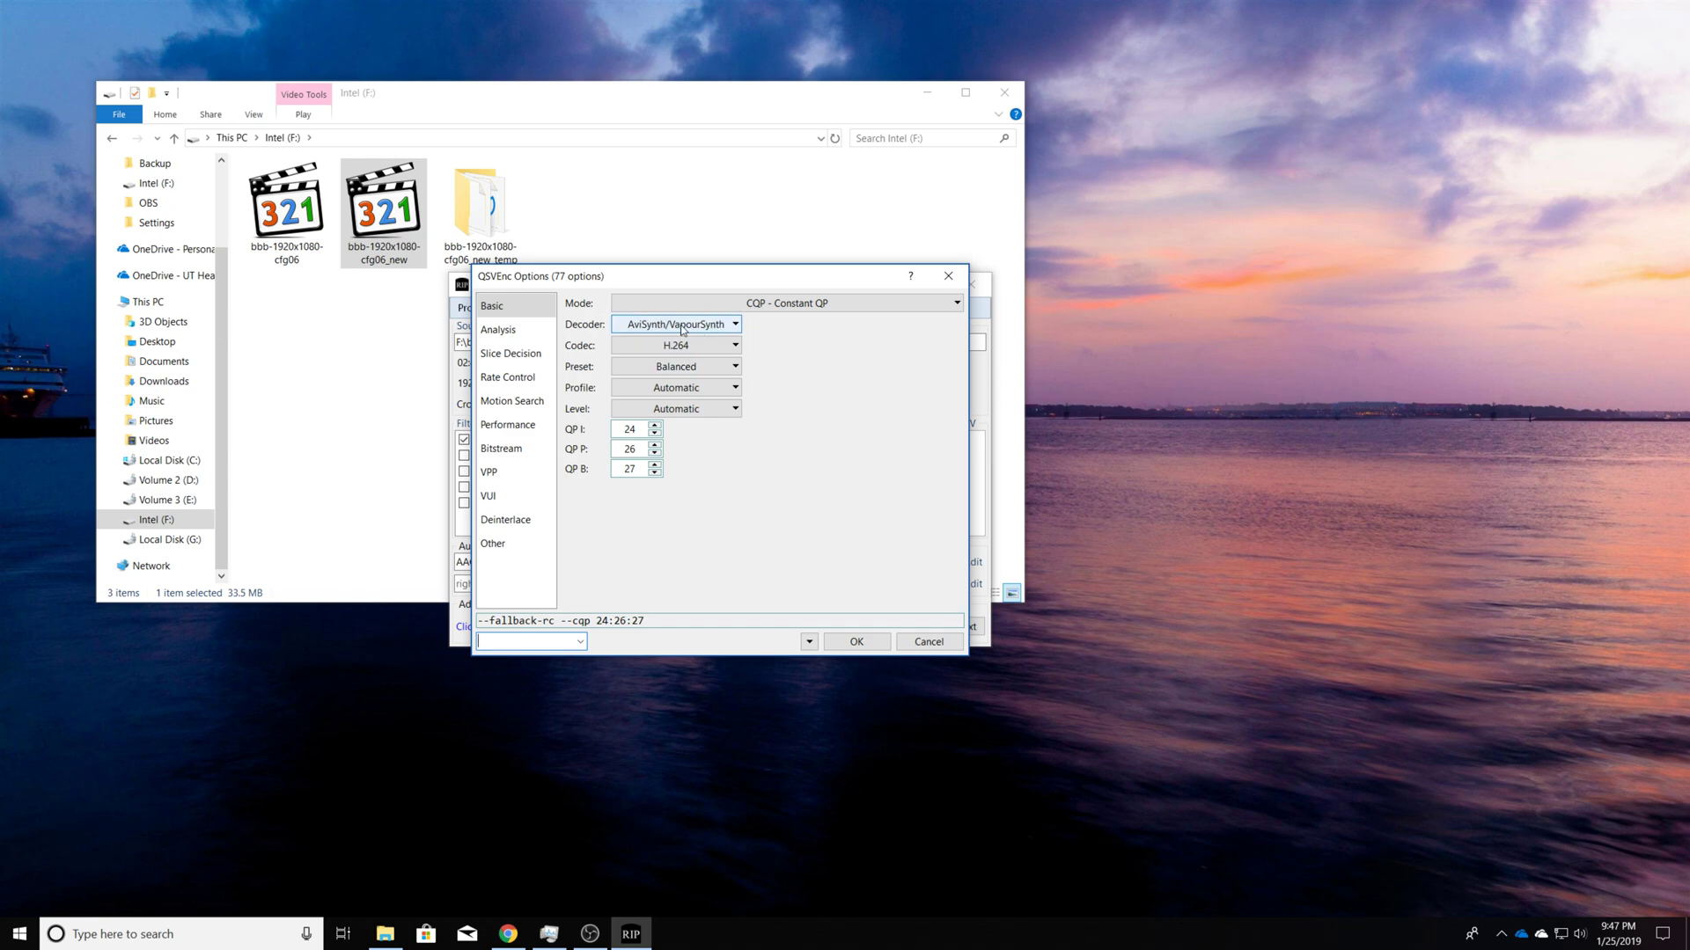
click(772, 308)
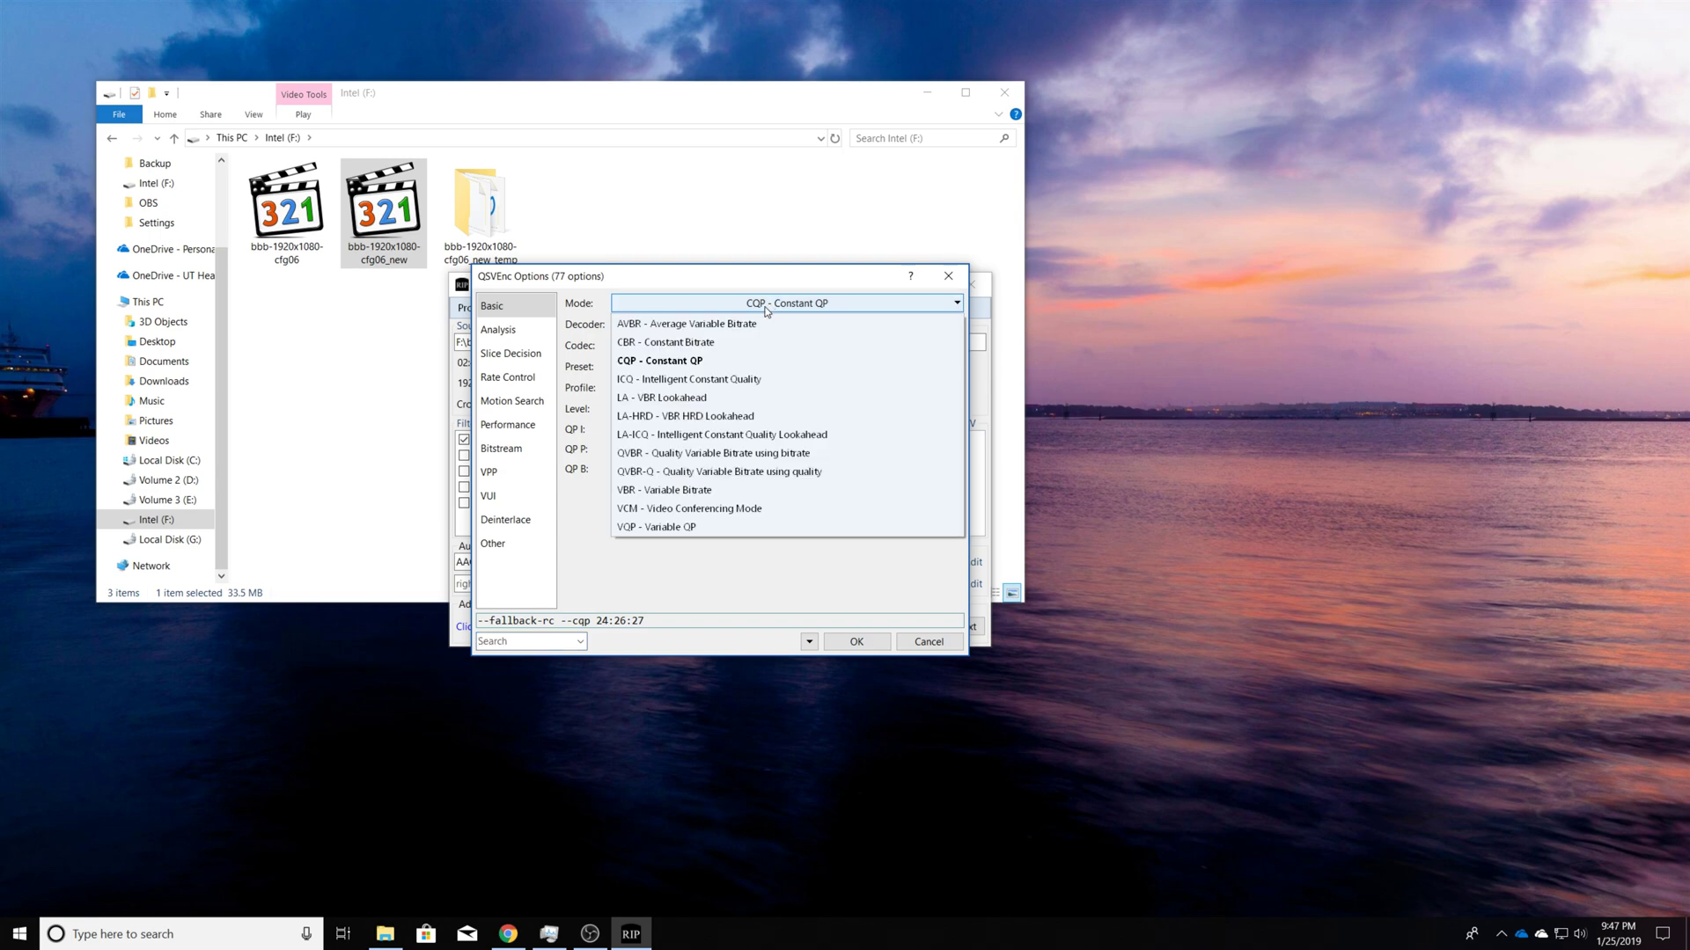
click(683, 381)
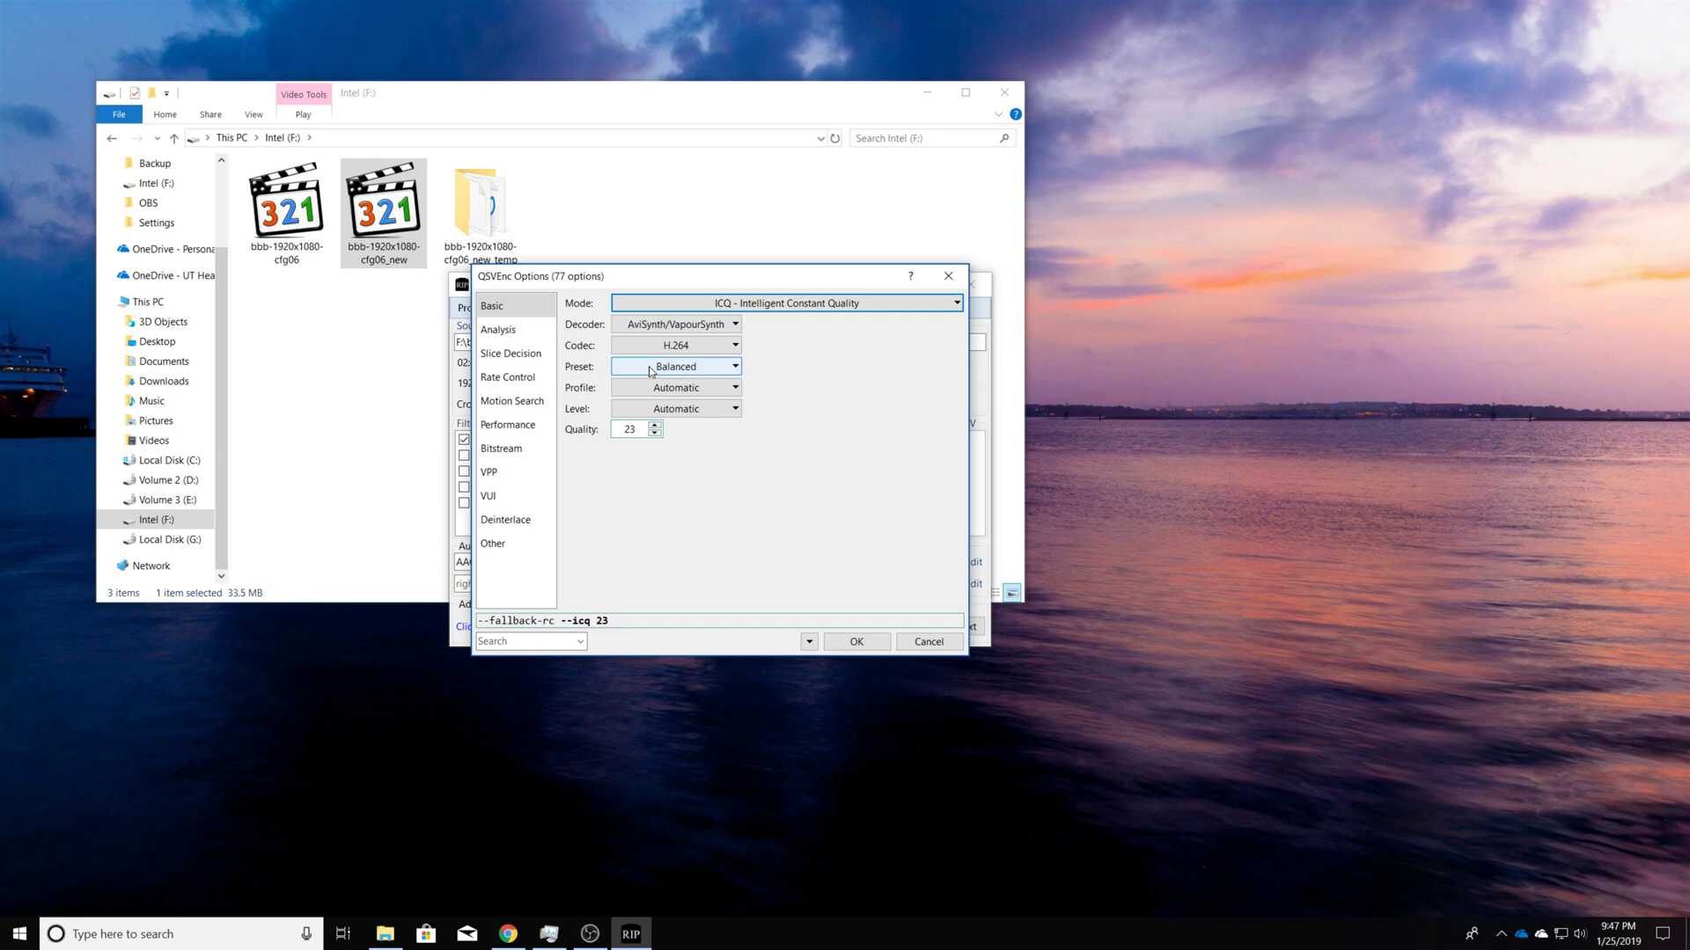
- Set the encoder preset to Best and accept the QSVEnc options
click(651, 372)
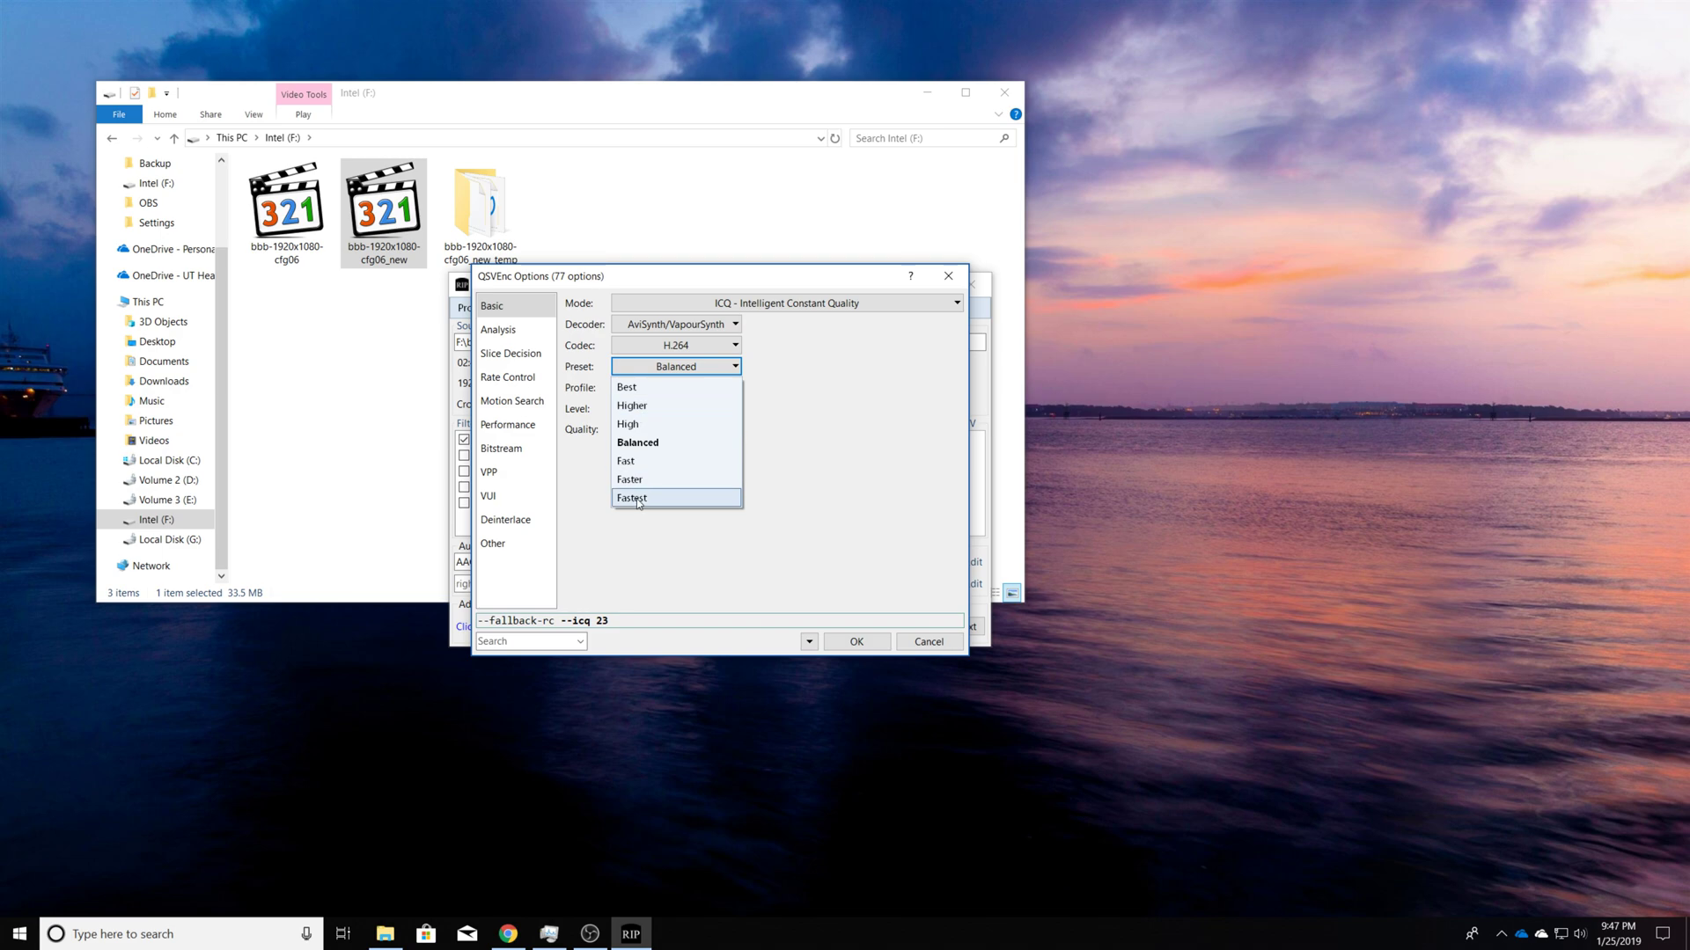
click(635, 388)
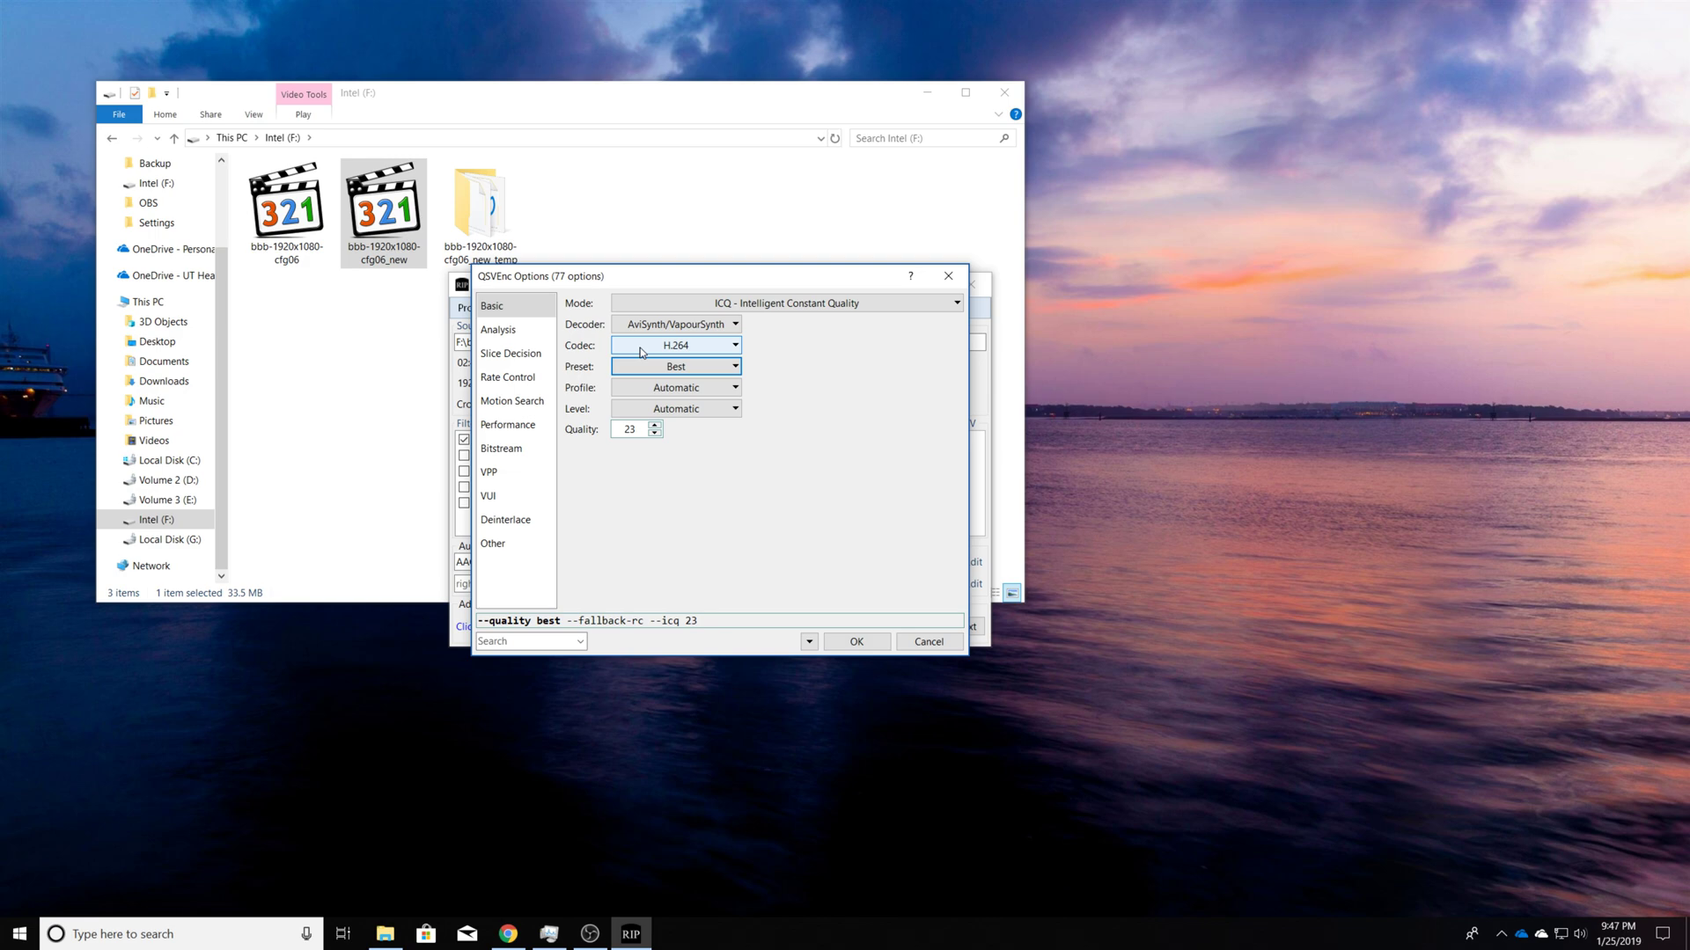
click(683, 366)
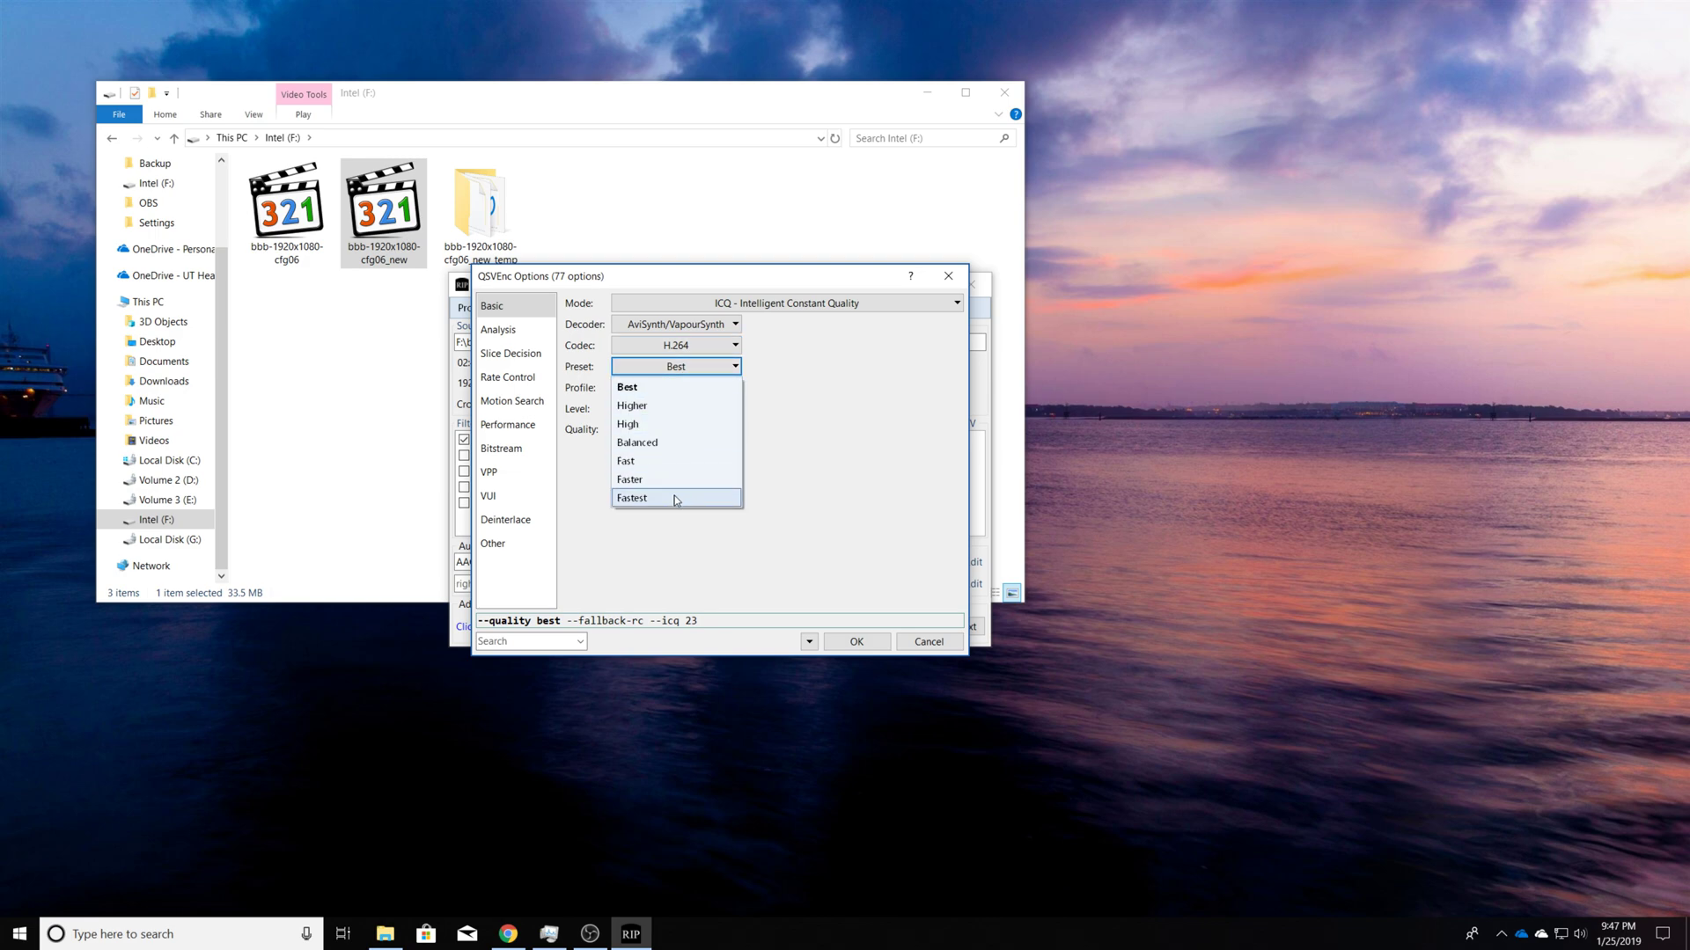
click(638, 391)
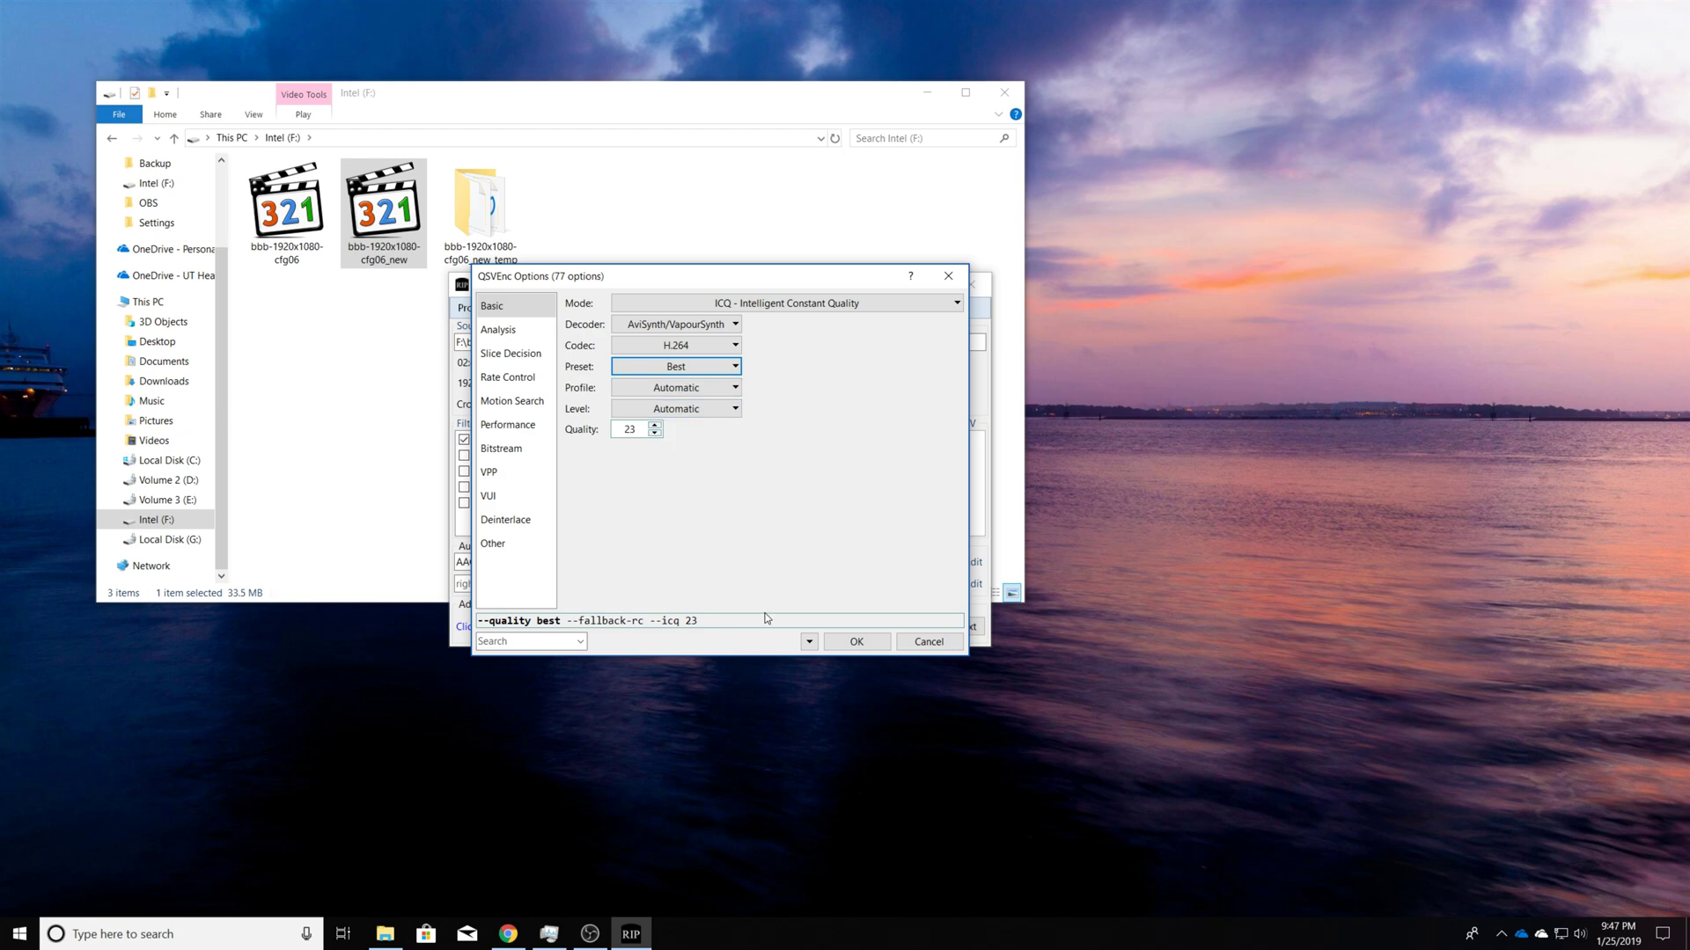
click(852, 643)
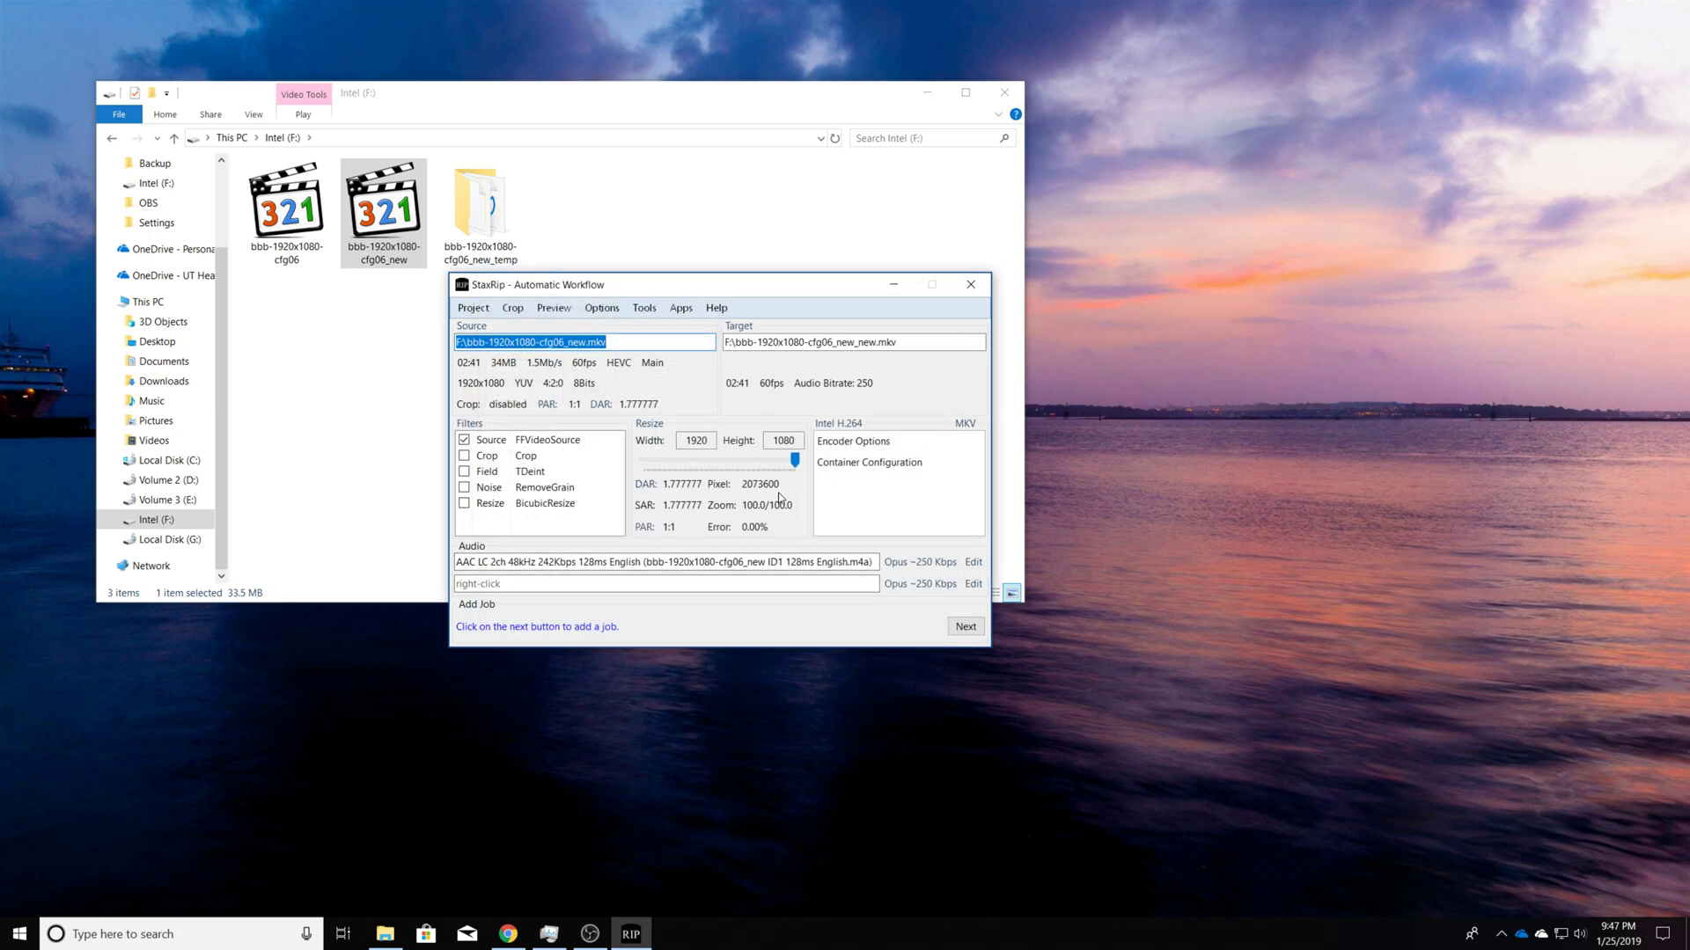
- Set the first audio track to Copy/Mux and the output container to MP4 (mp4box)
click(916, 563)
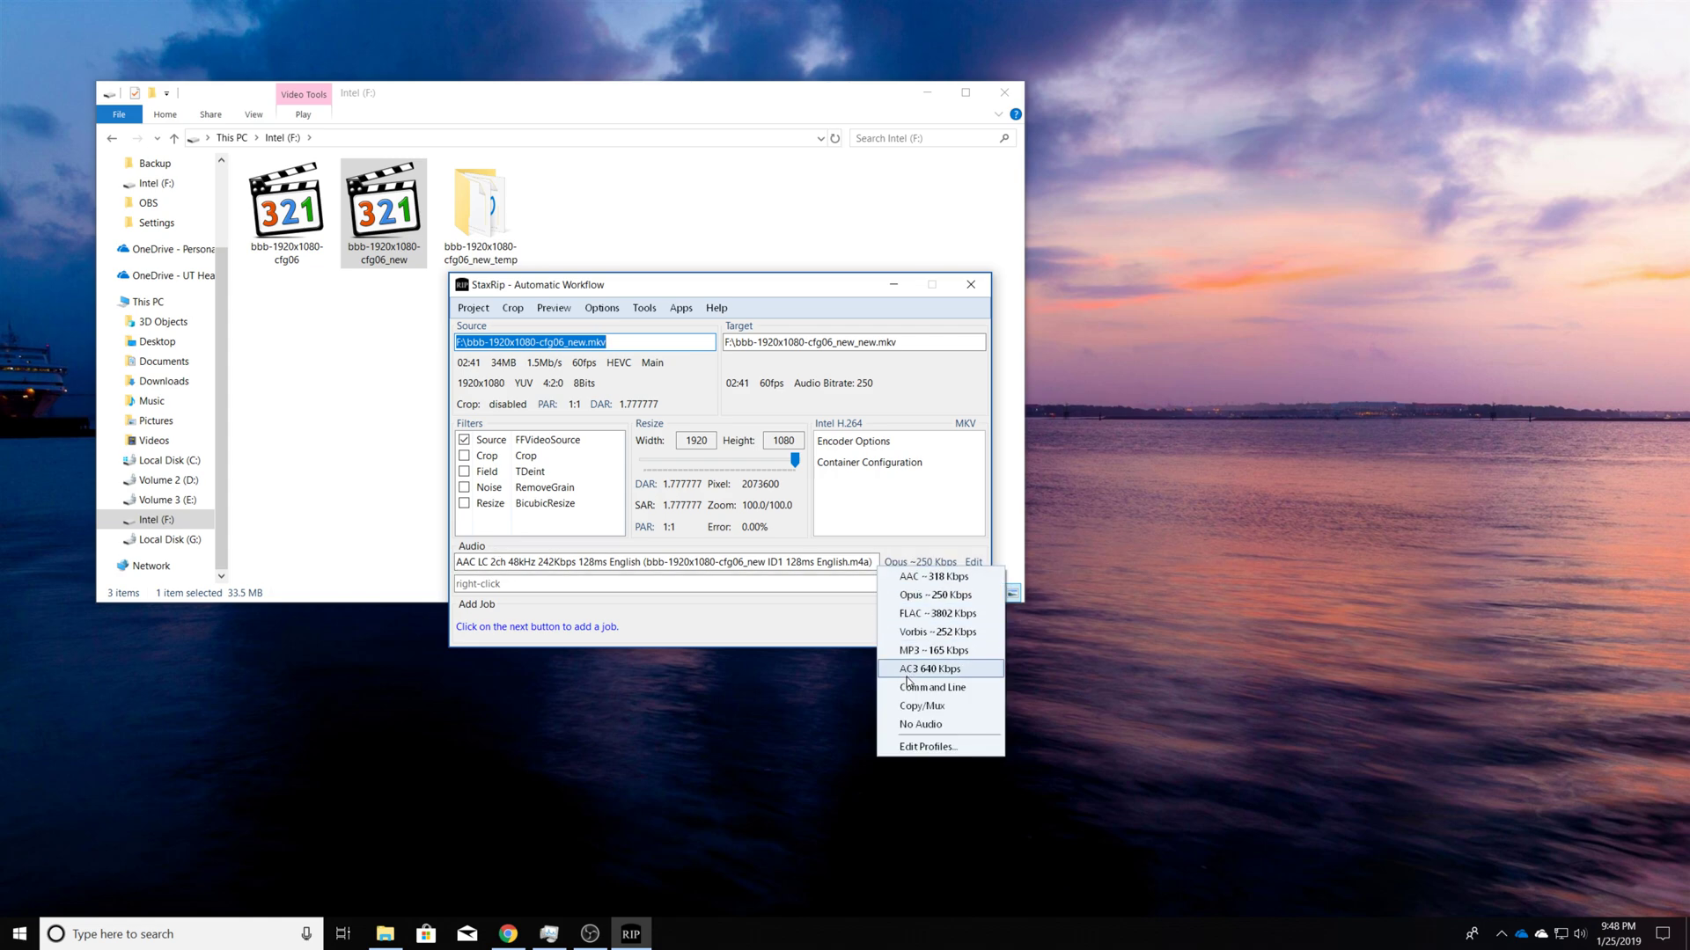
click(920, 705)
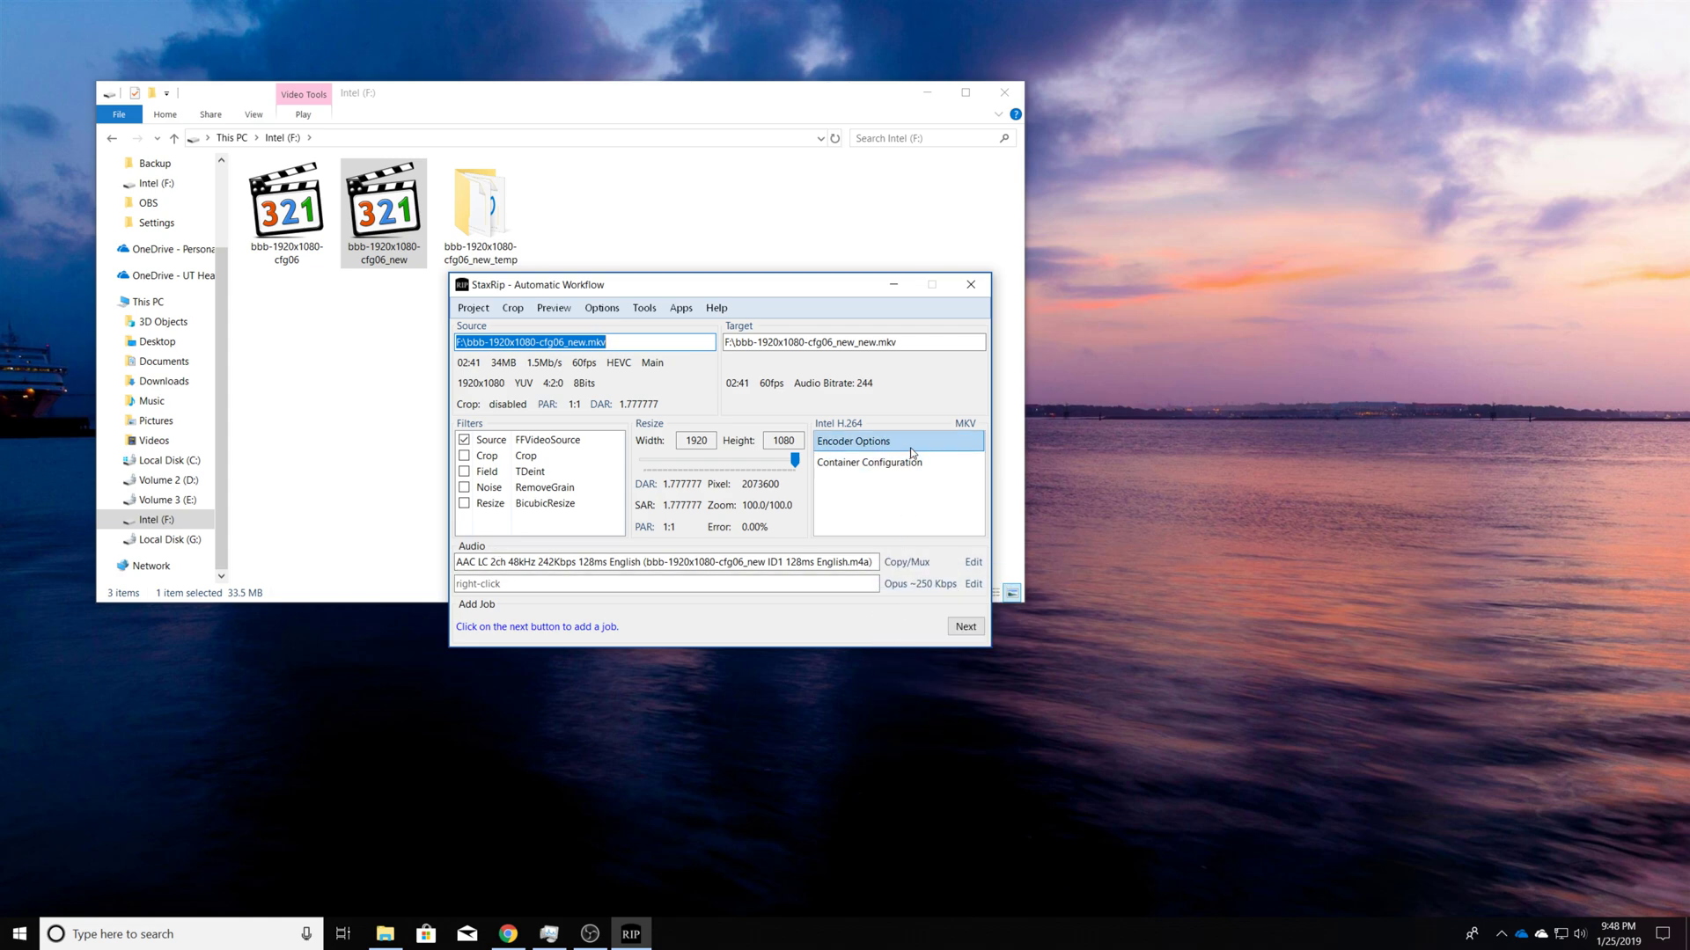
click(964, 425)
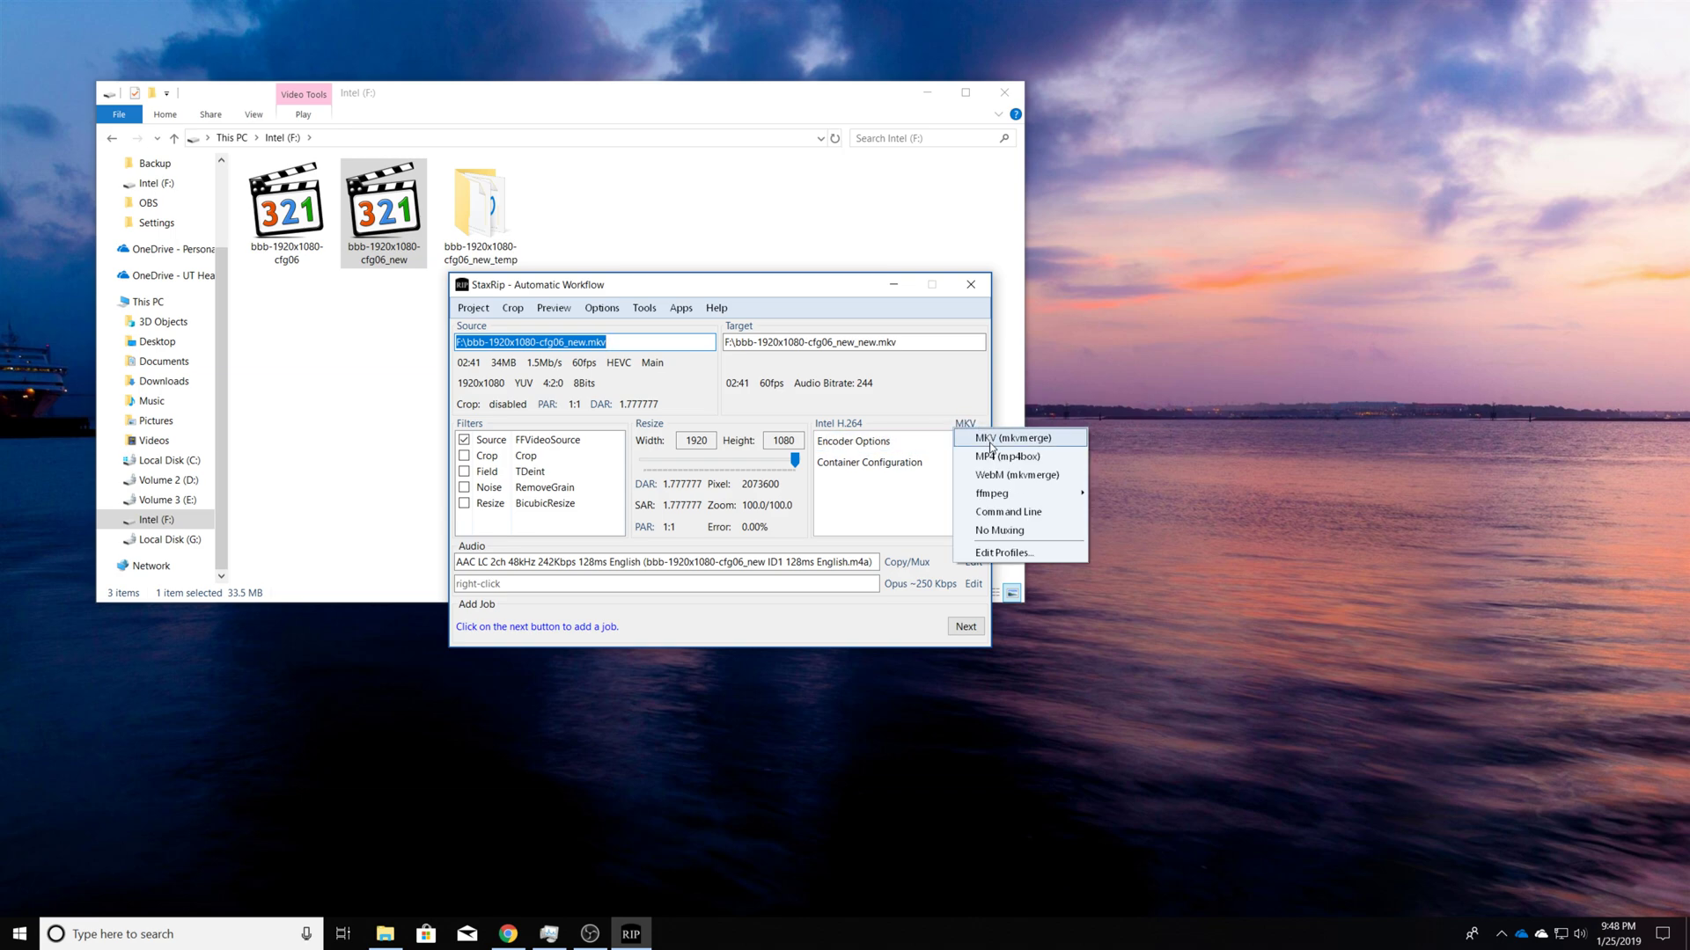
click(994, 456)
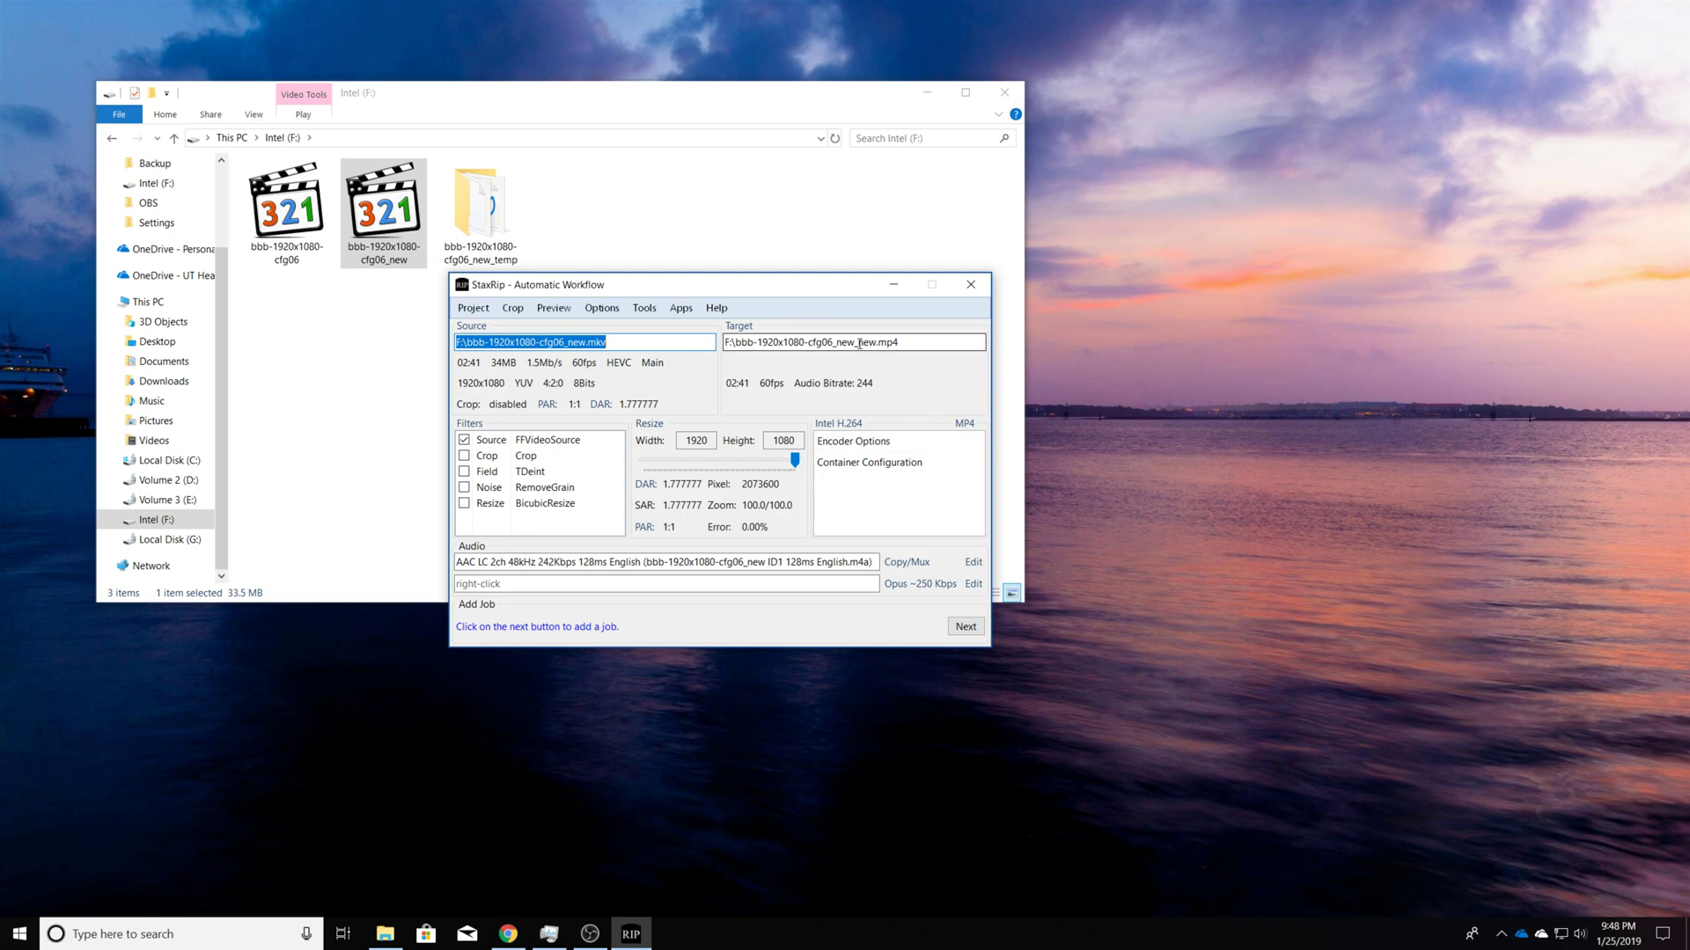
- Rename the target file to bbb-1920x1080-cfg06_new_H264.mp4
drag(858, 343, 880, 343)
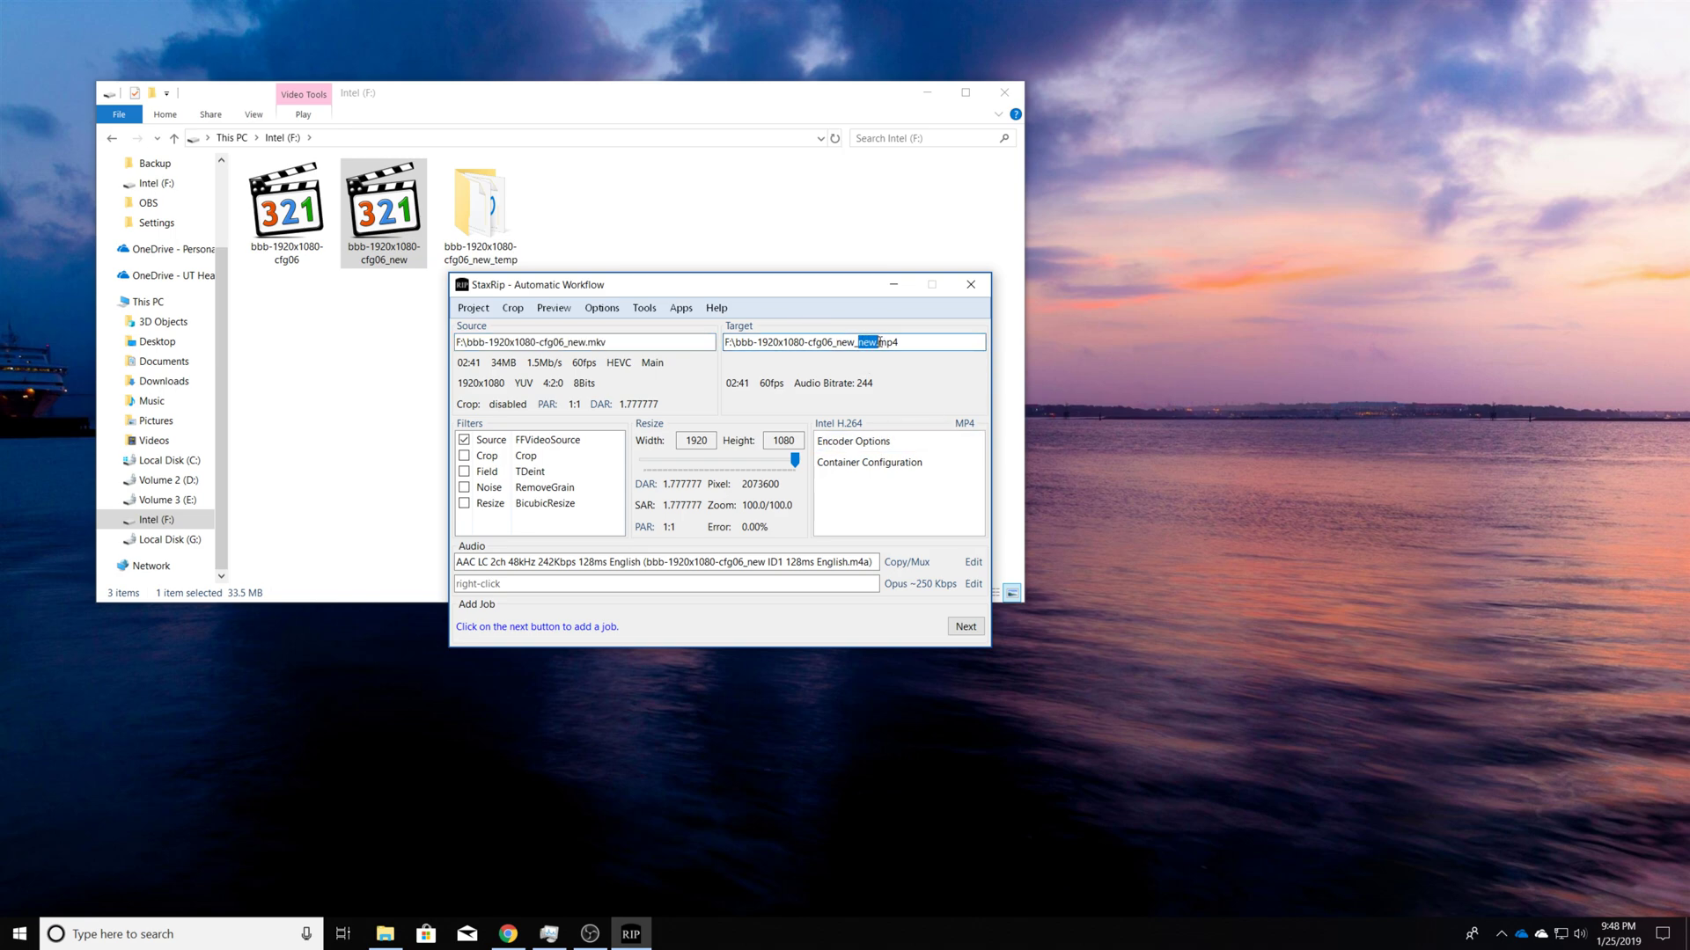
text(H265)
key(BackSpace)
text(4)
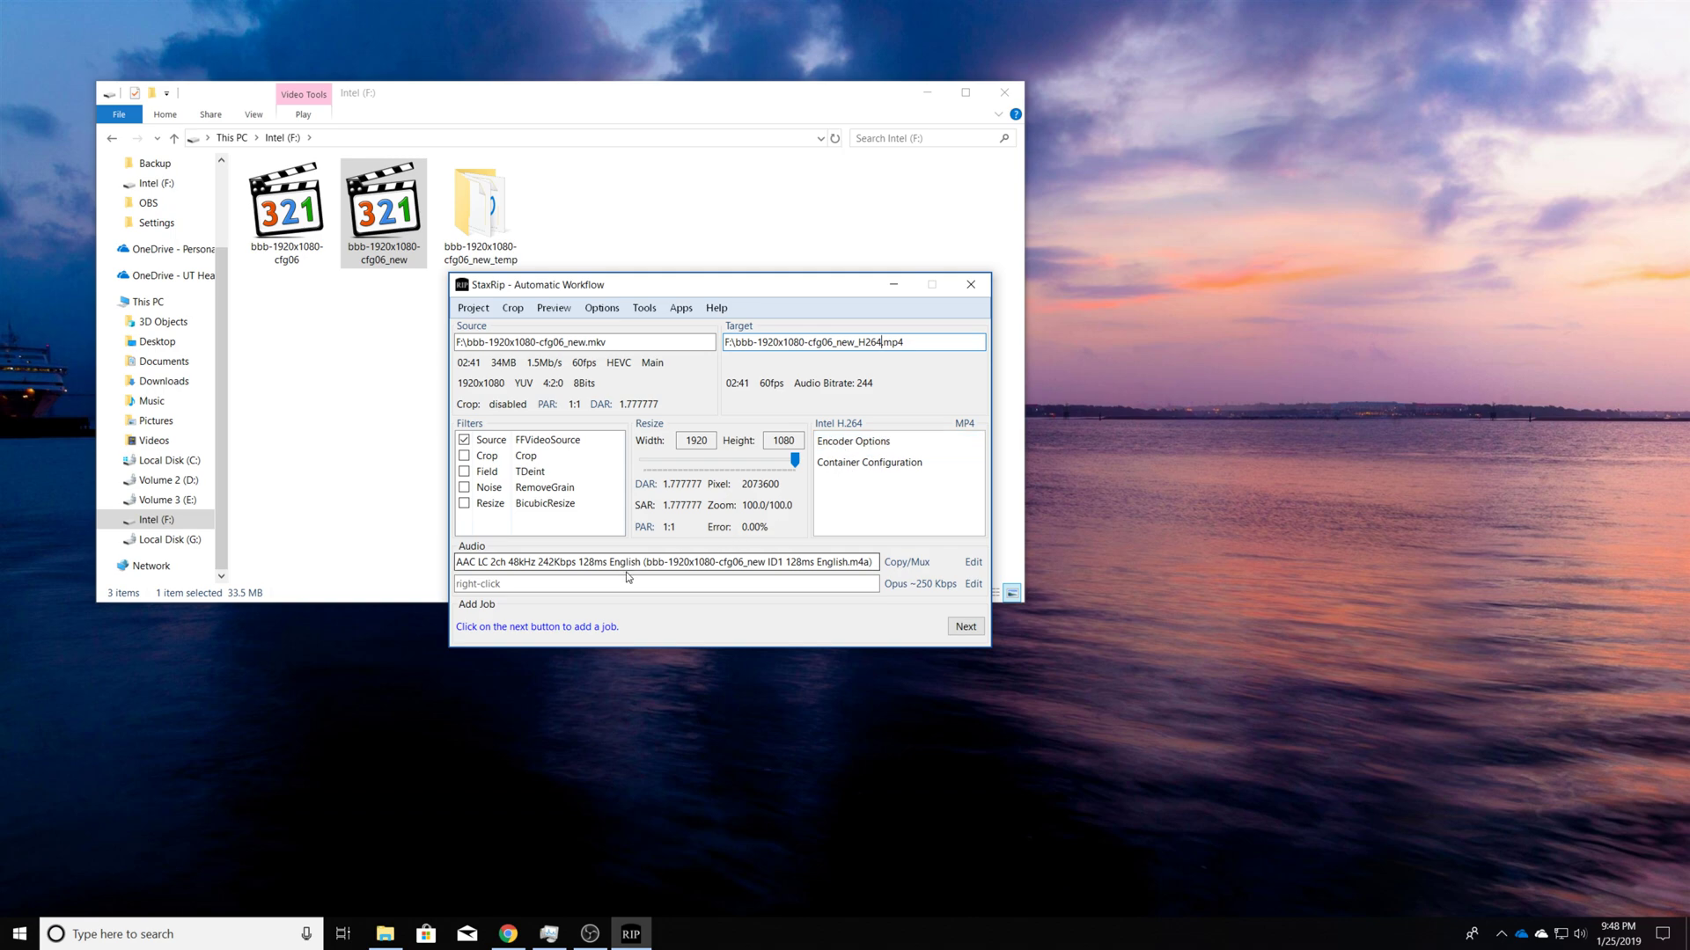
- Add the H264 encode to the job list and start processing it
click(952, 630)
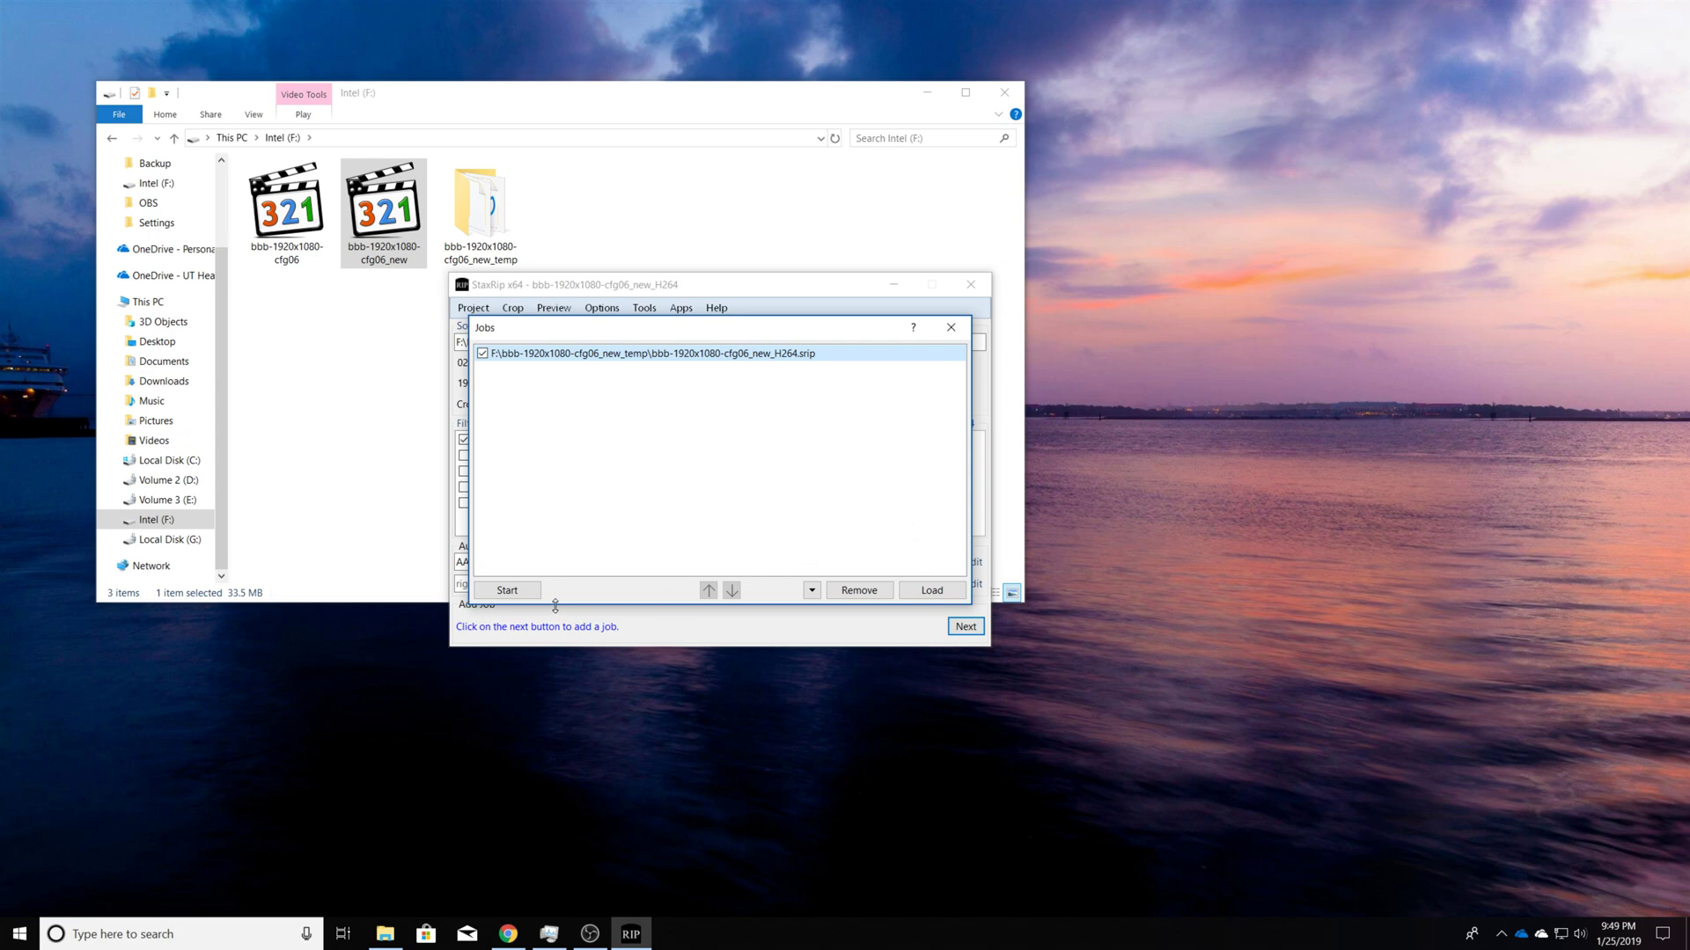
click(508, 590)
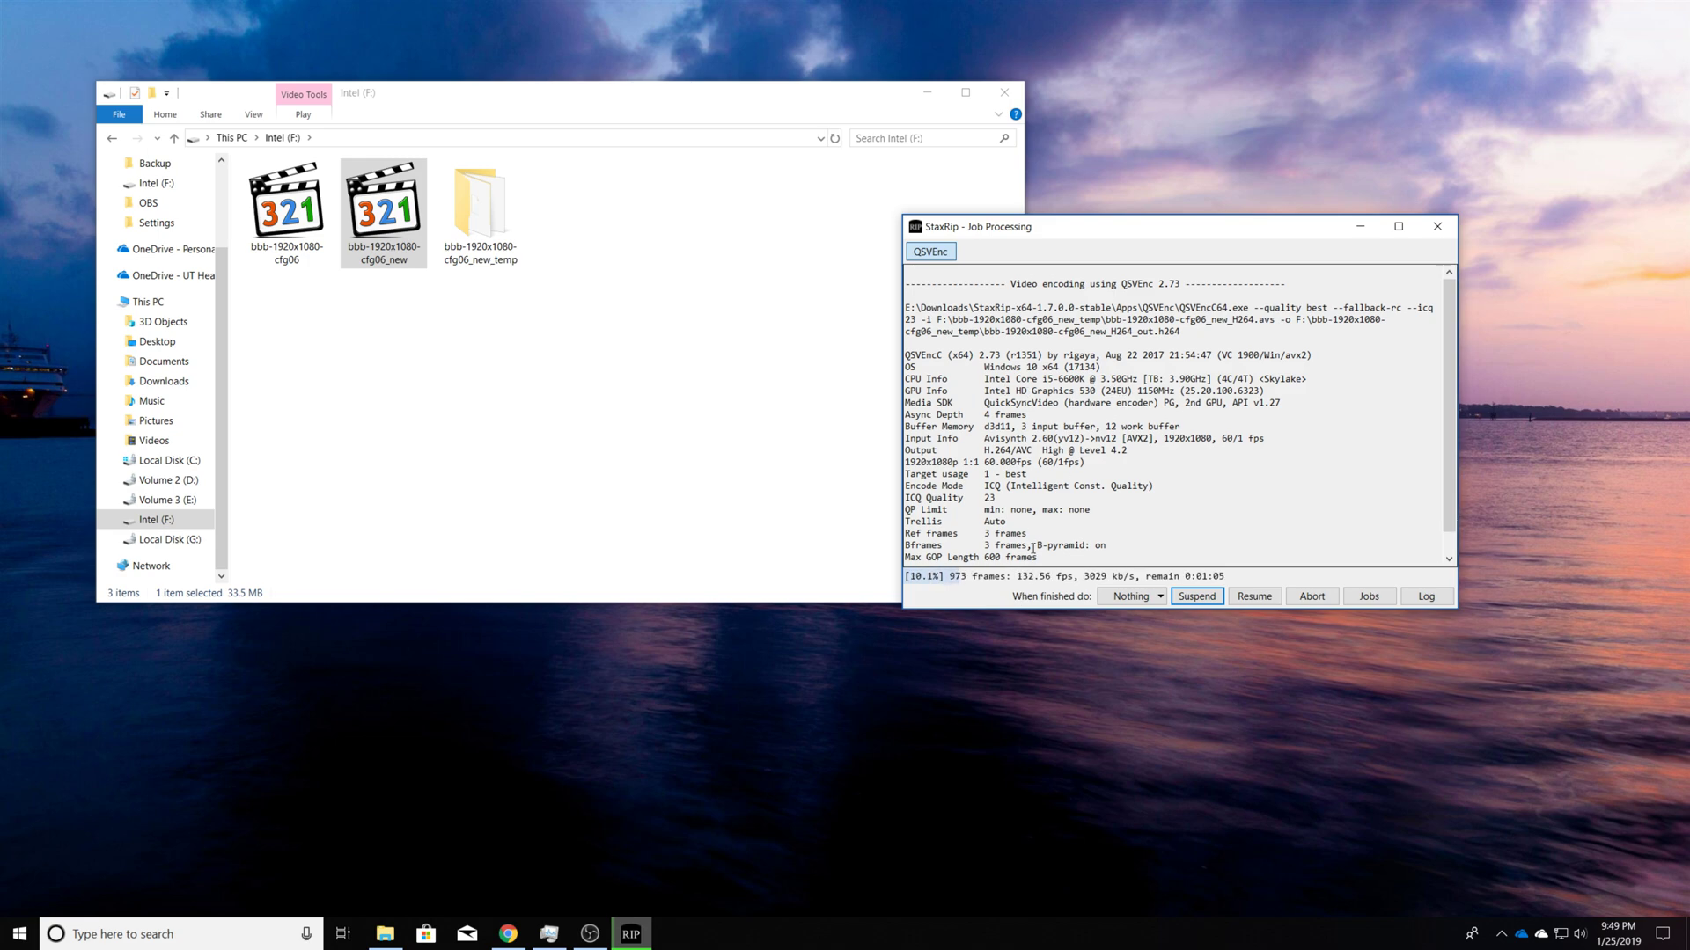
scroll(1449, 341, down, 1)
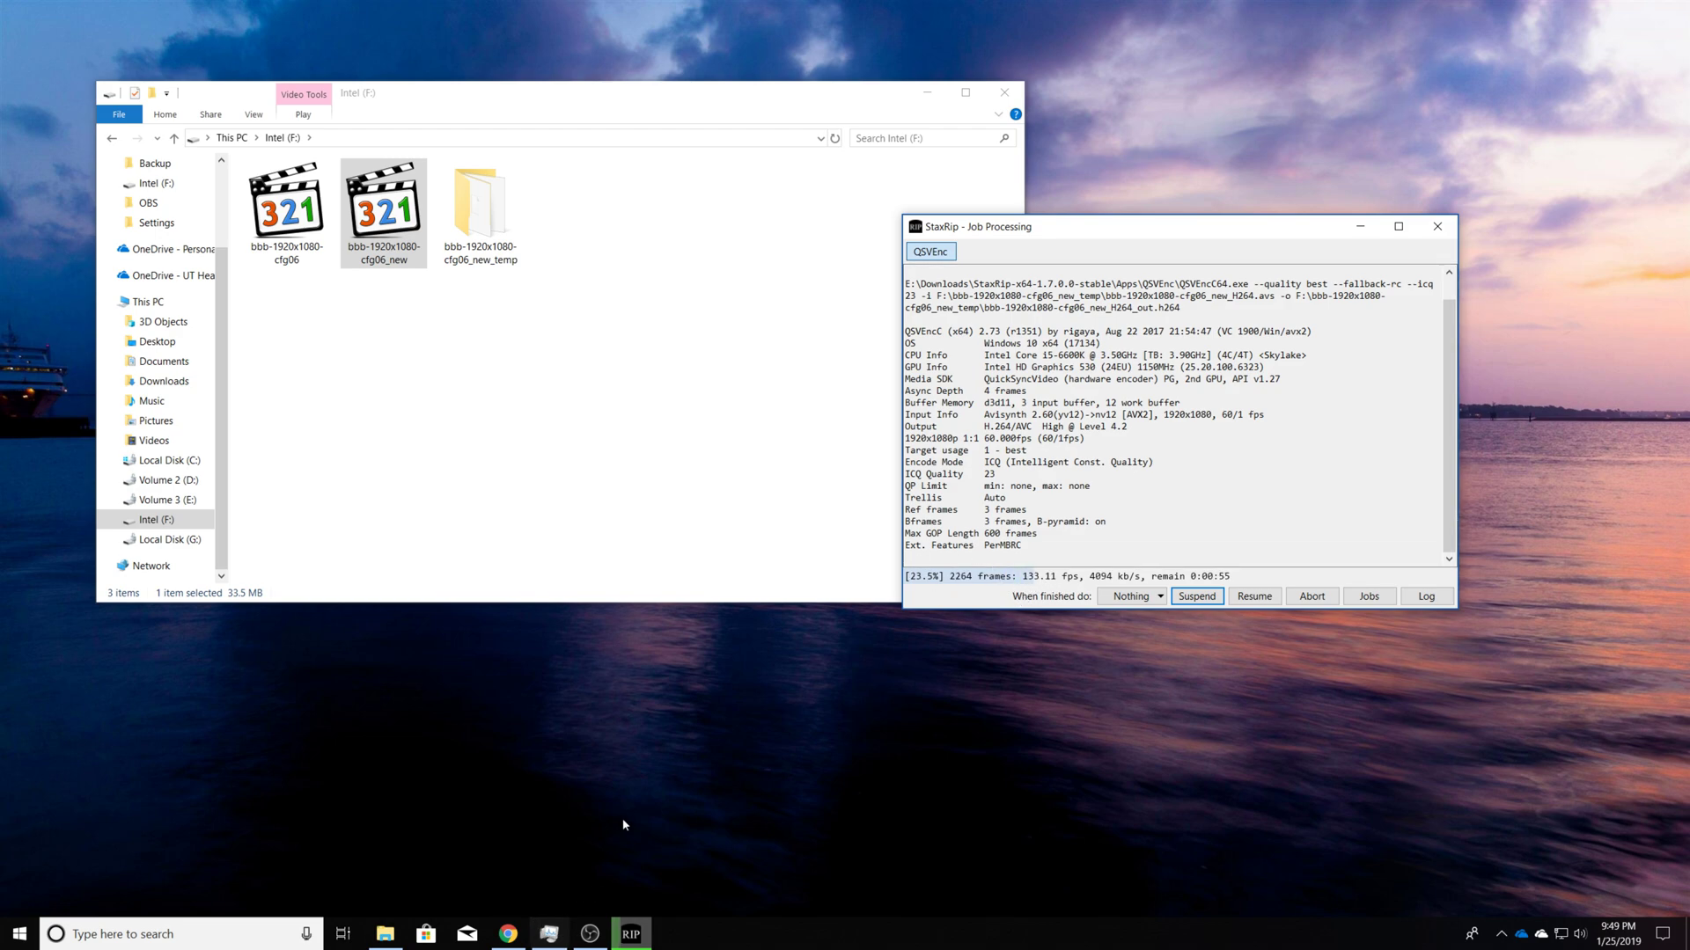
- Switch to Task Manager and compare the Intel and NVIDIA GPU loads beside the encoding progress window
click(550, 933)
drag(1065, 139, 356, 185)
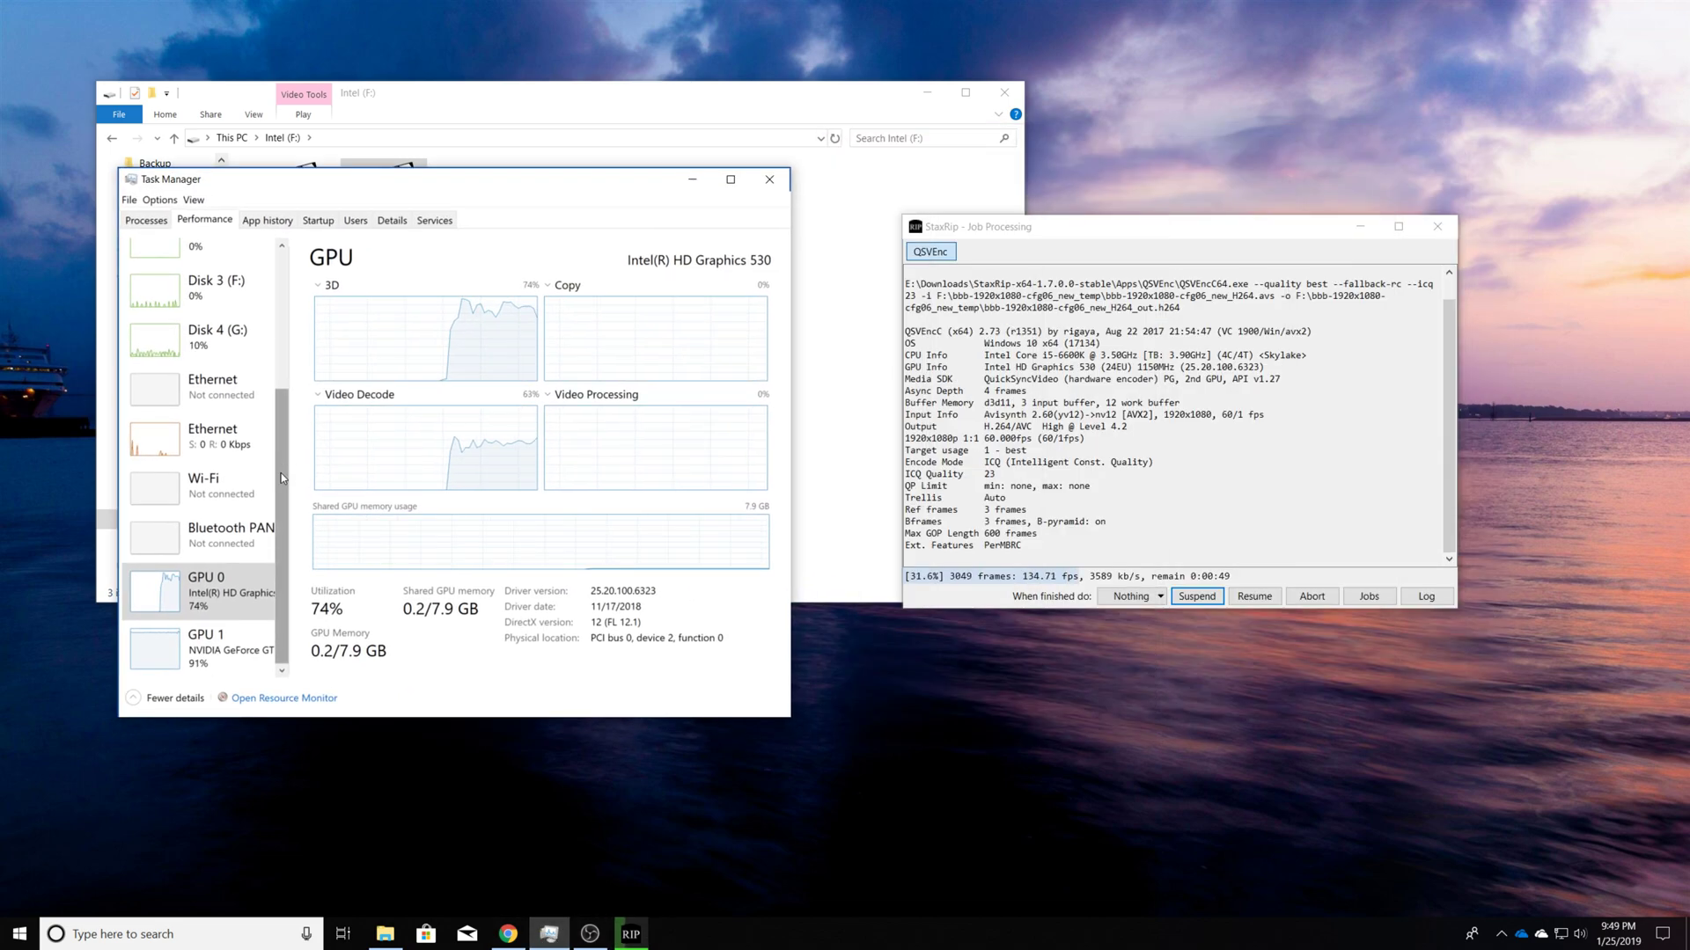
click(198, 666)
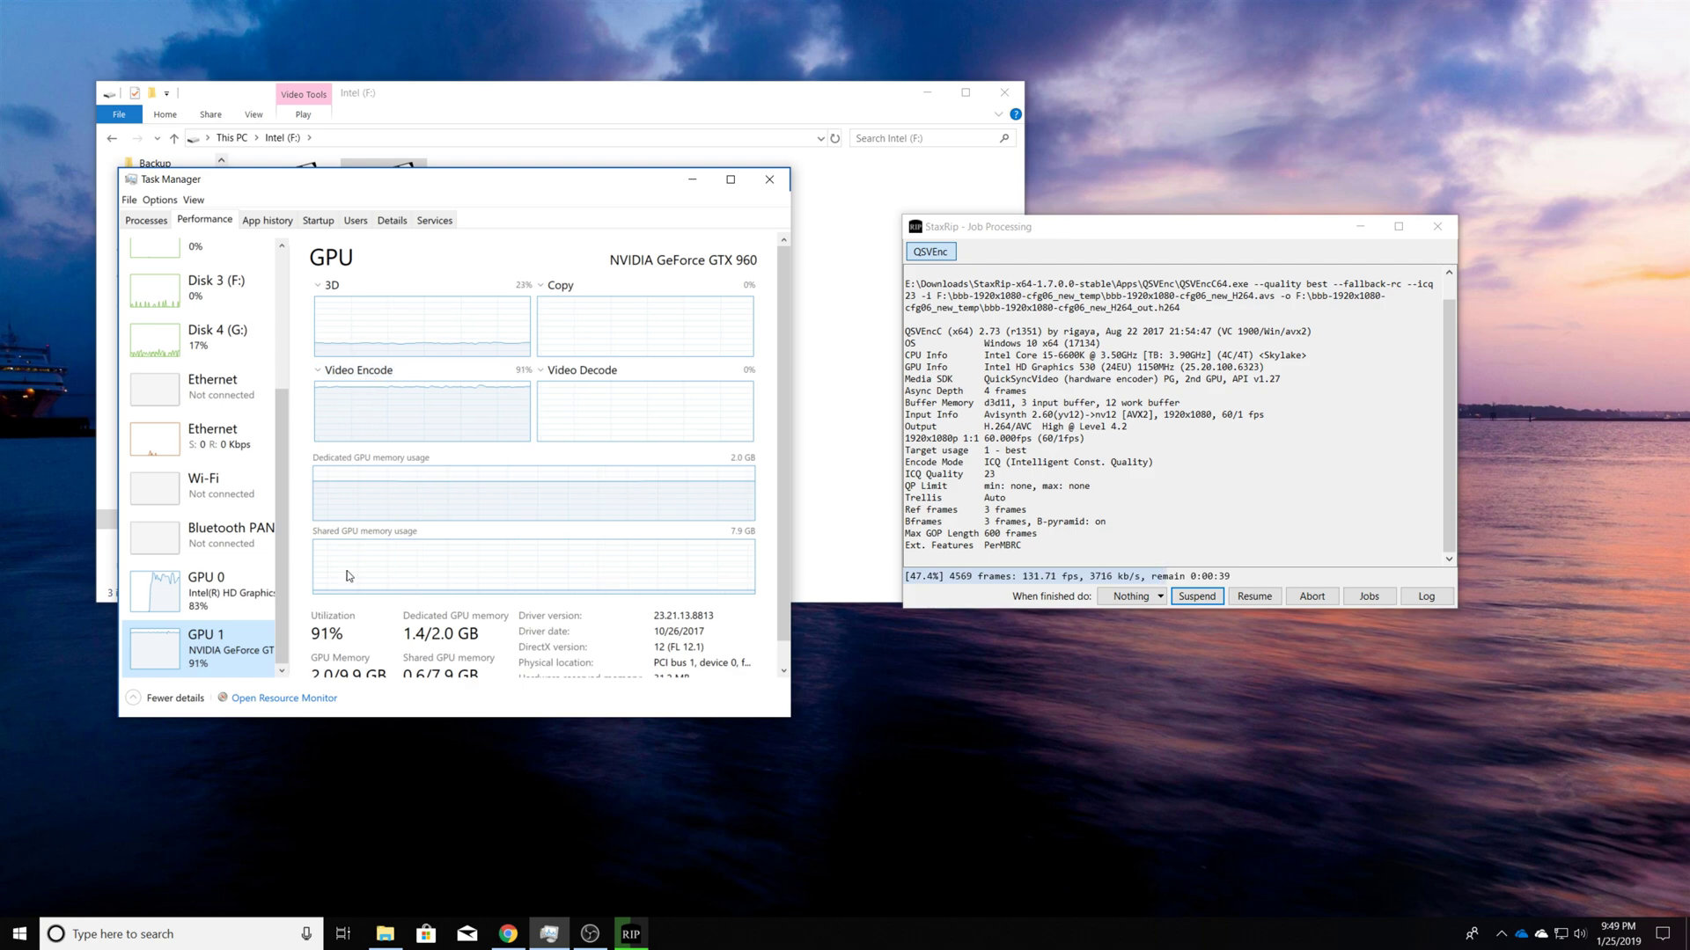
click(226, 596)
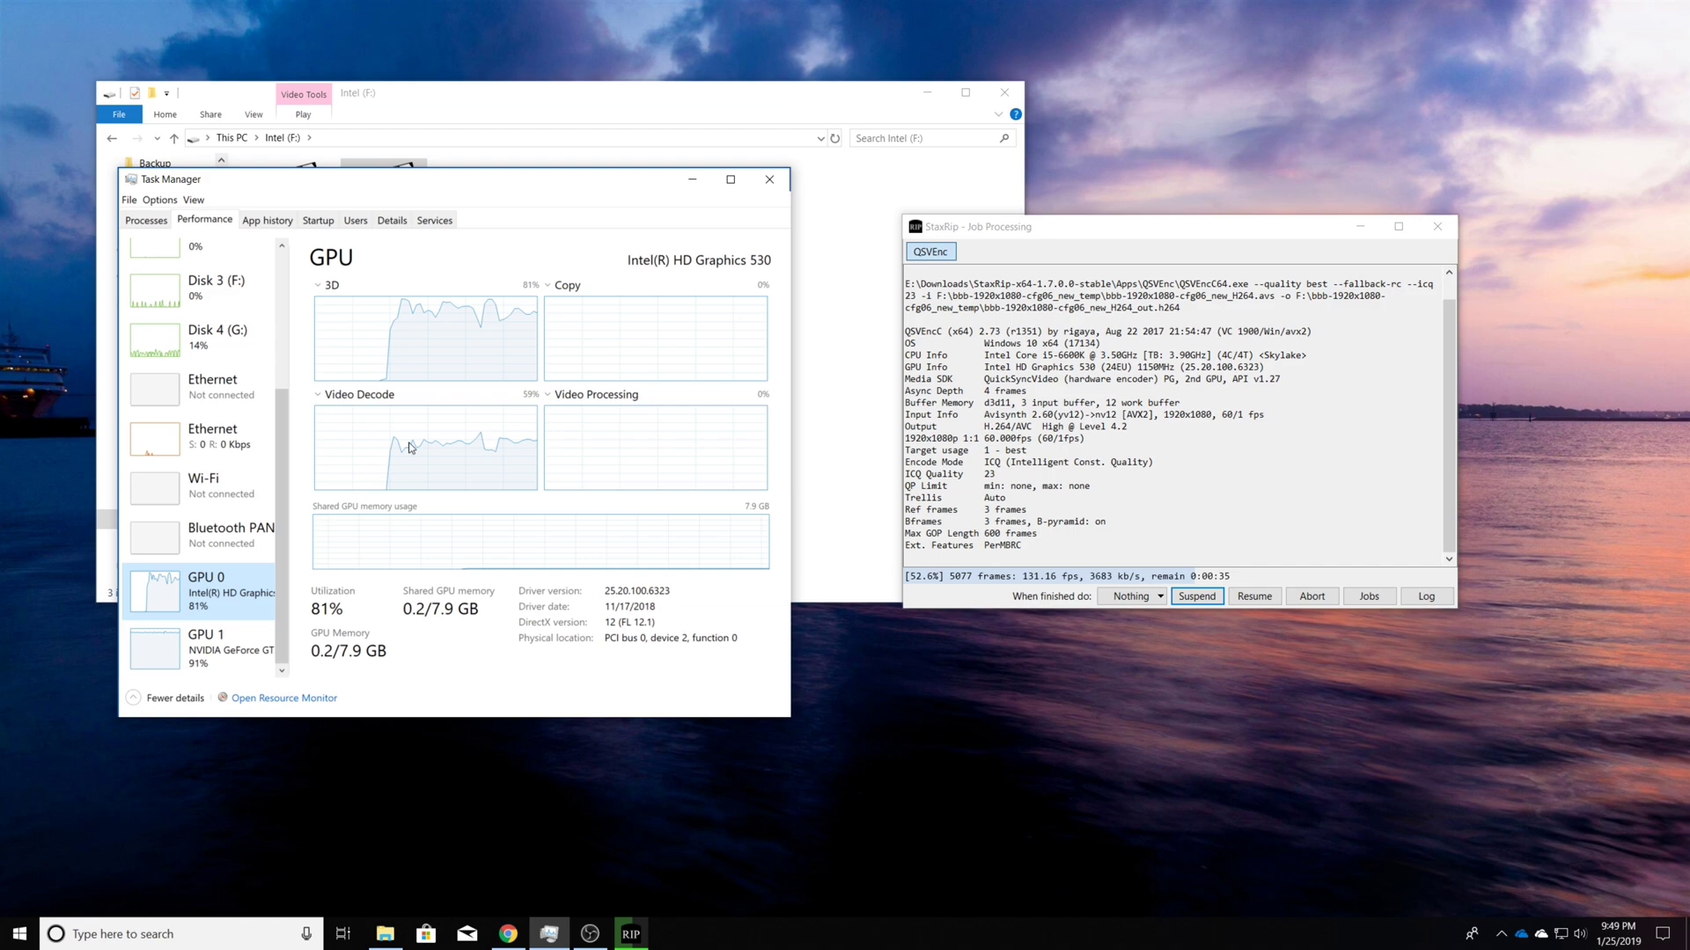
click(1040, 228)
drag(1040, 229, 1084, 214)
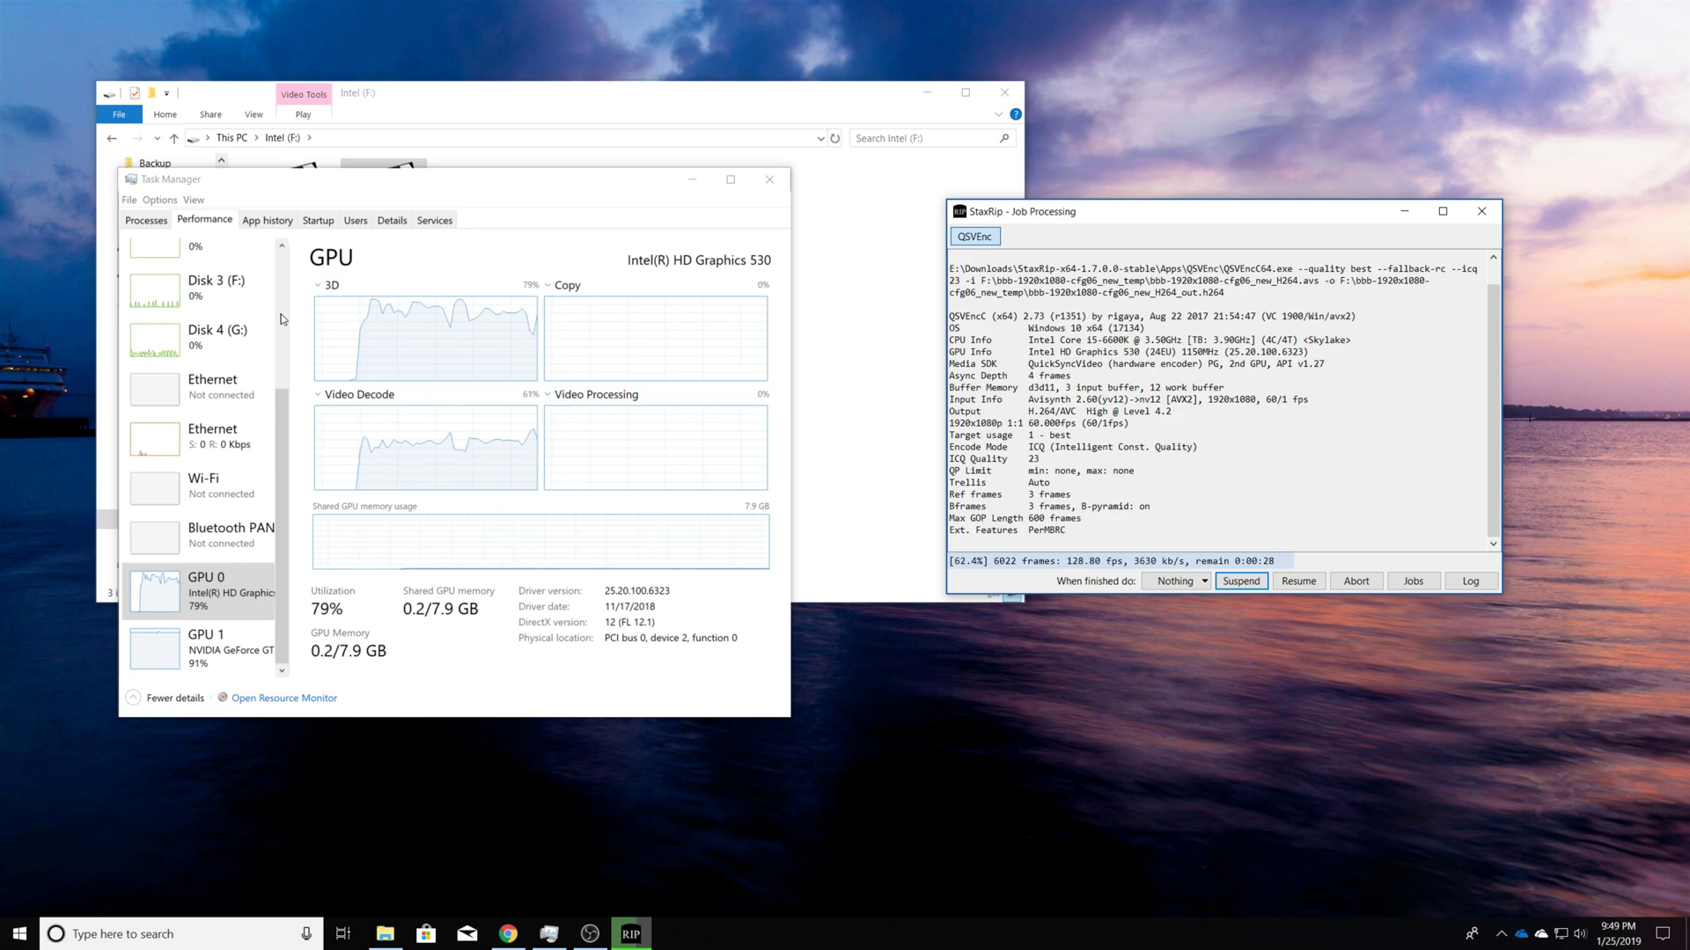
- Examine the CPU graph, StaxRip's resource use among the running processes, and GPU 0's graphs during the encode
drag(278, 511, 287, 377)
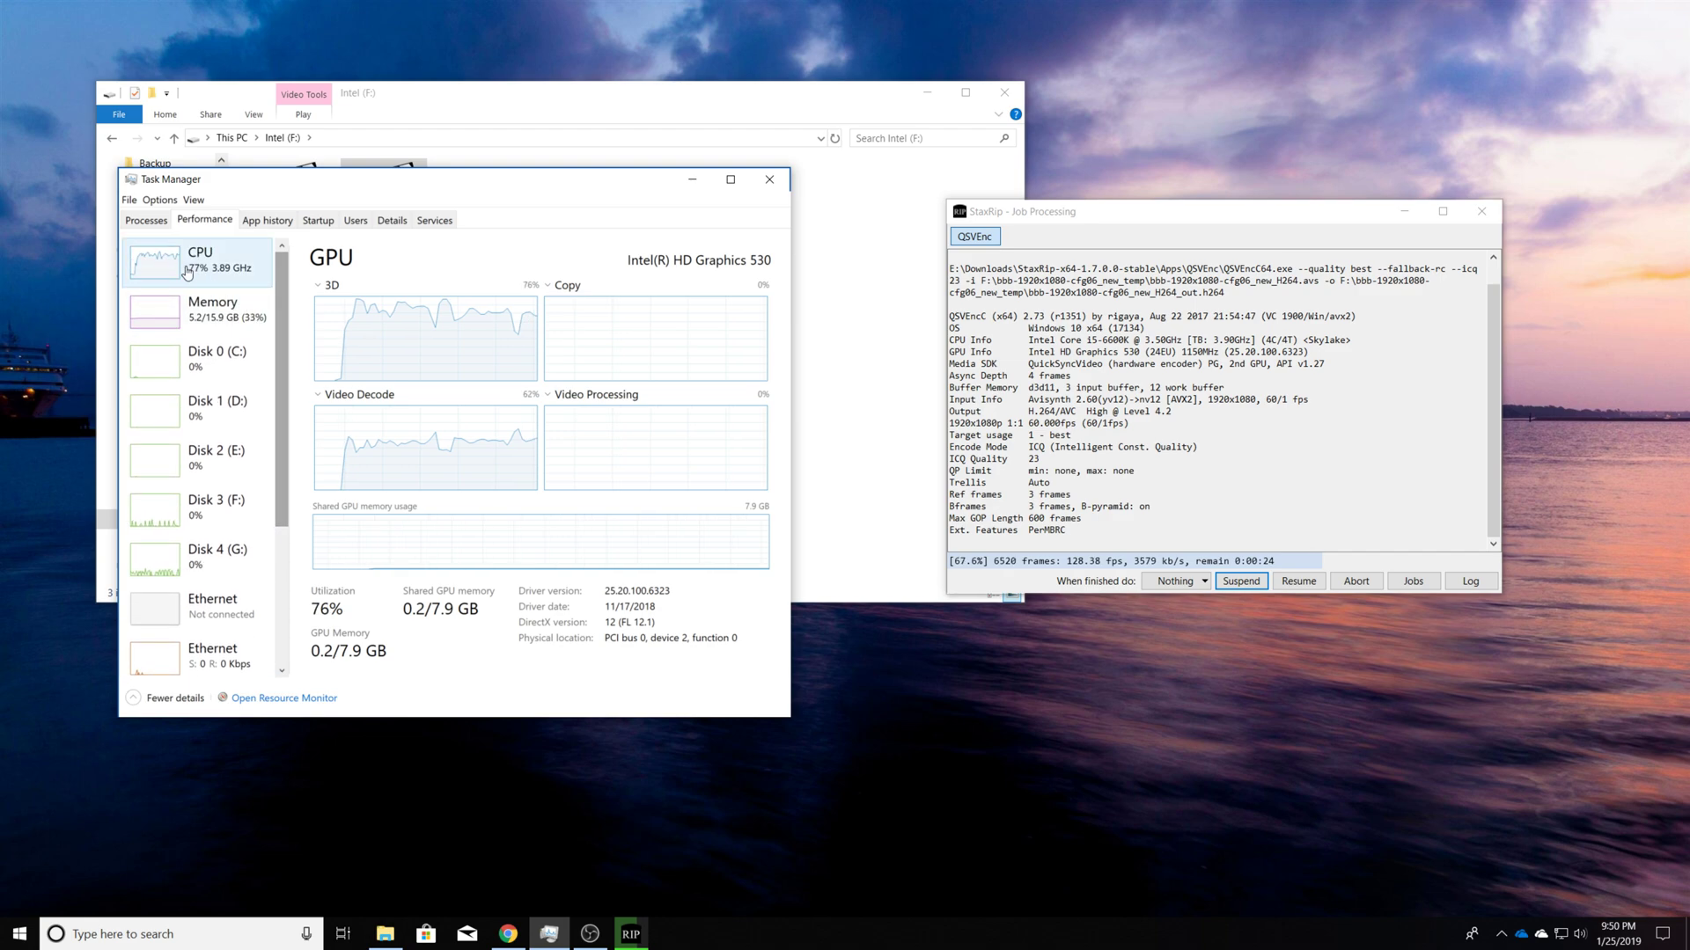
click(152, 257)
click(143, 222)
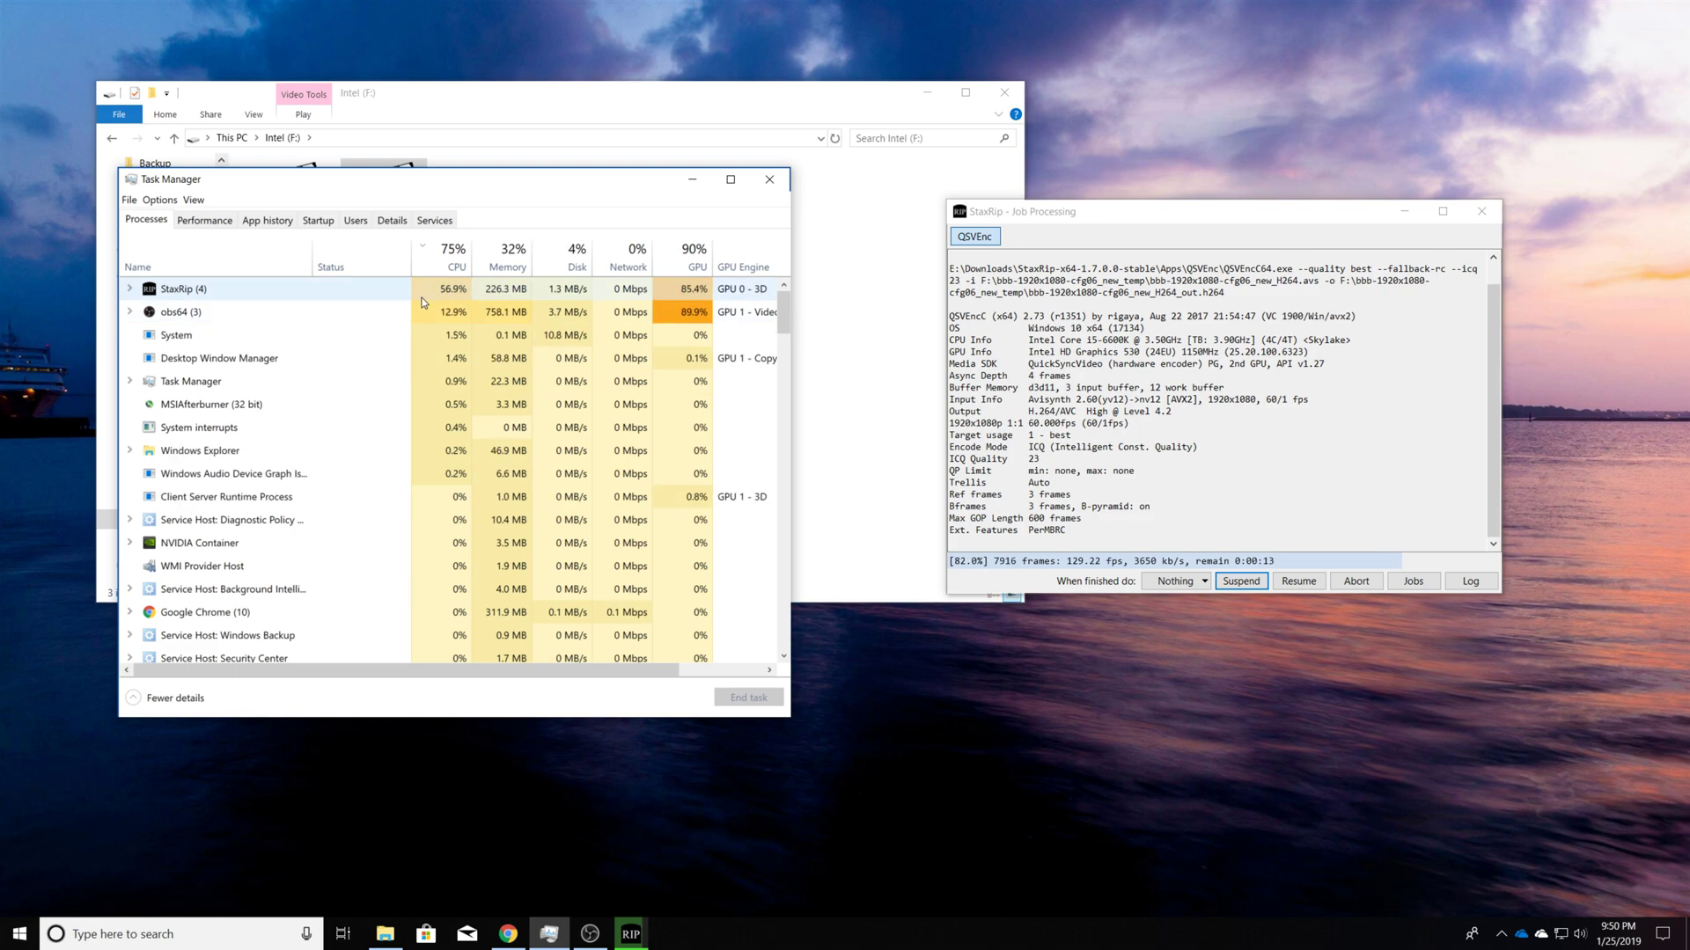
click(203, 221)
drag(282, 264, 286, 543)
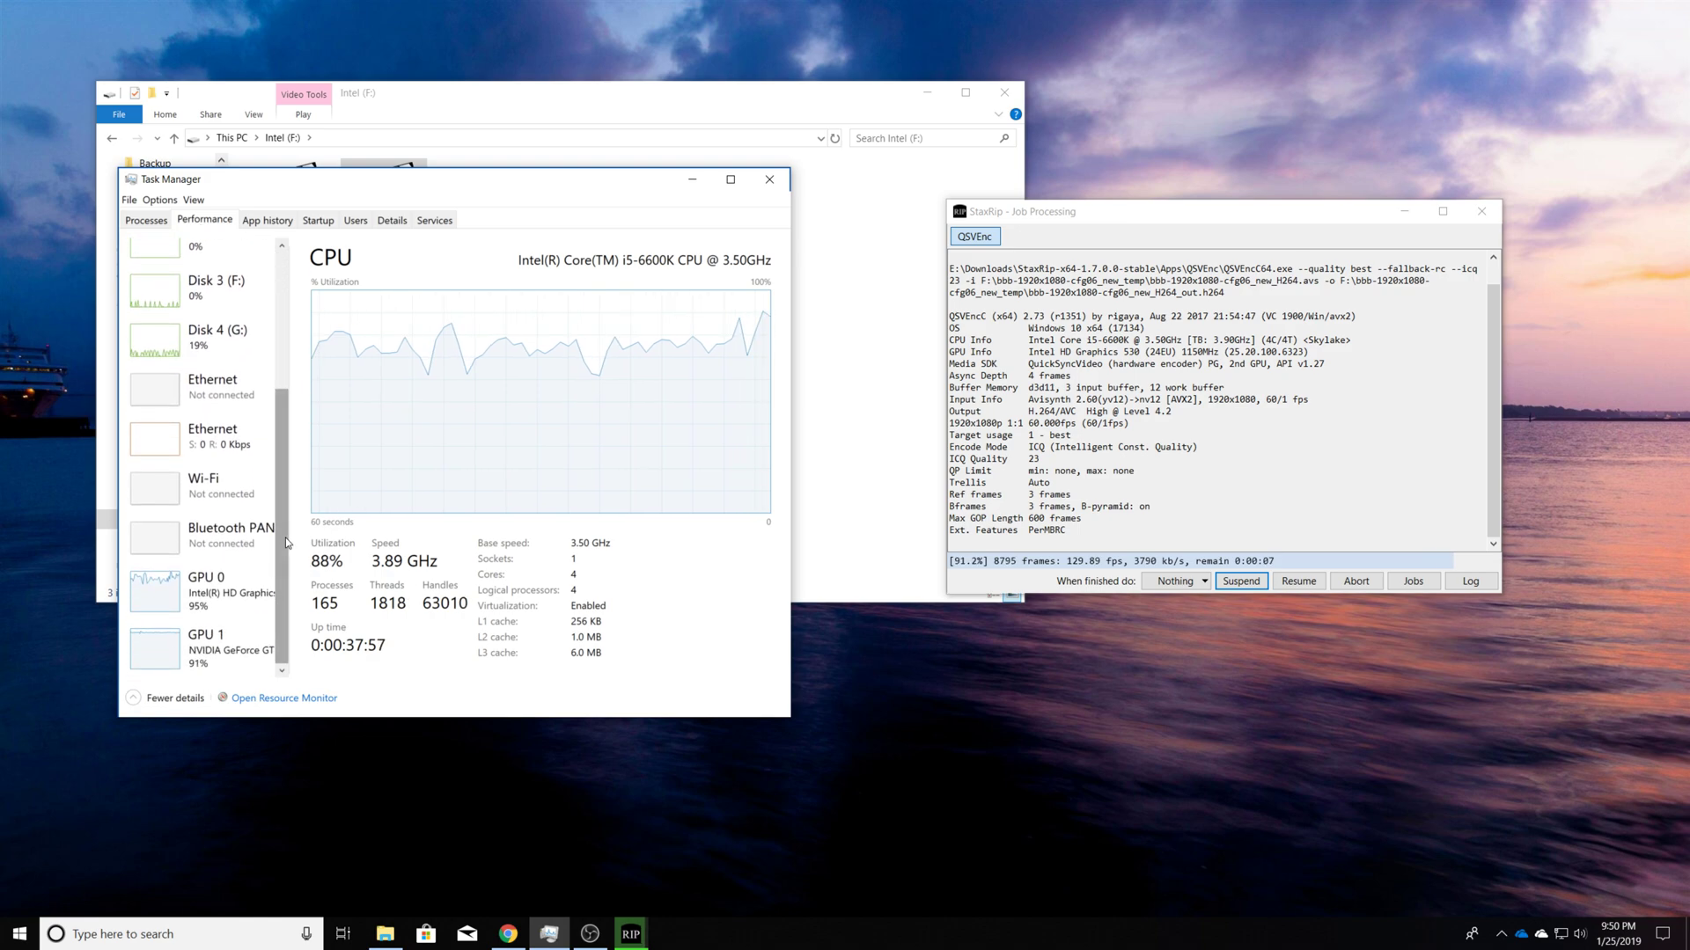
click(263, 576)
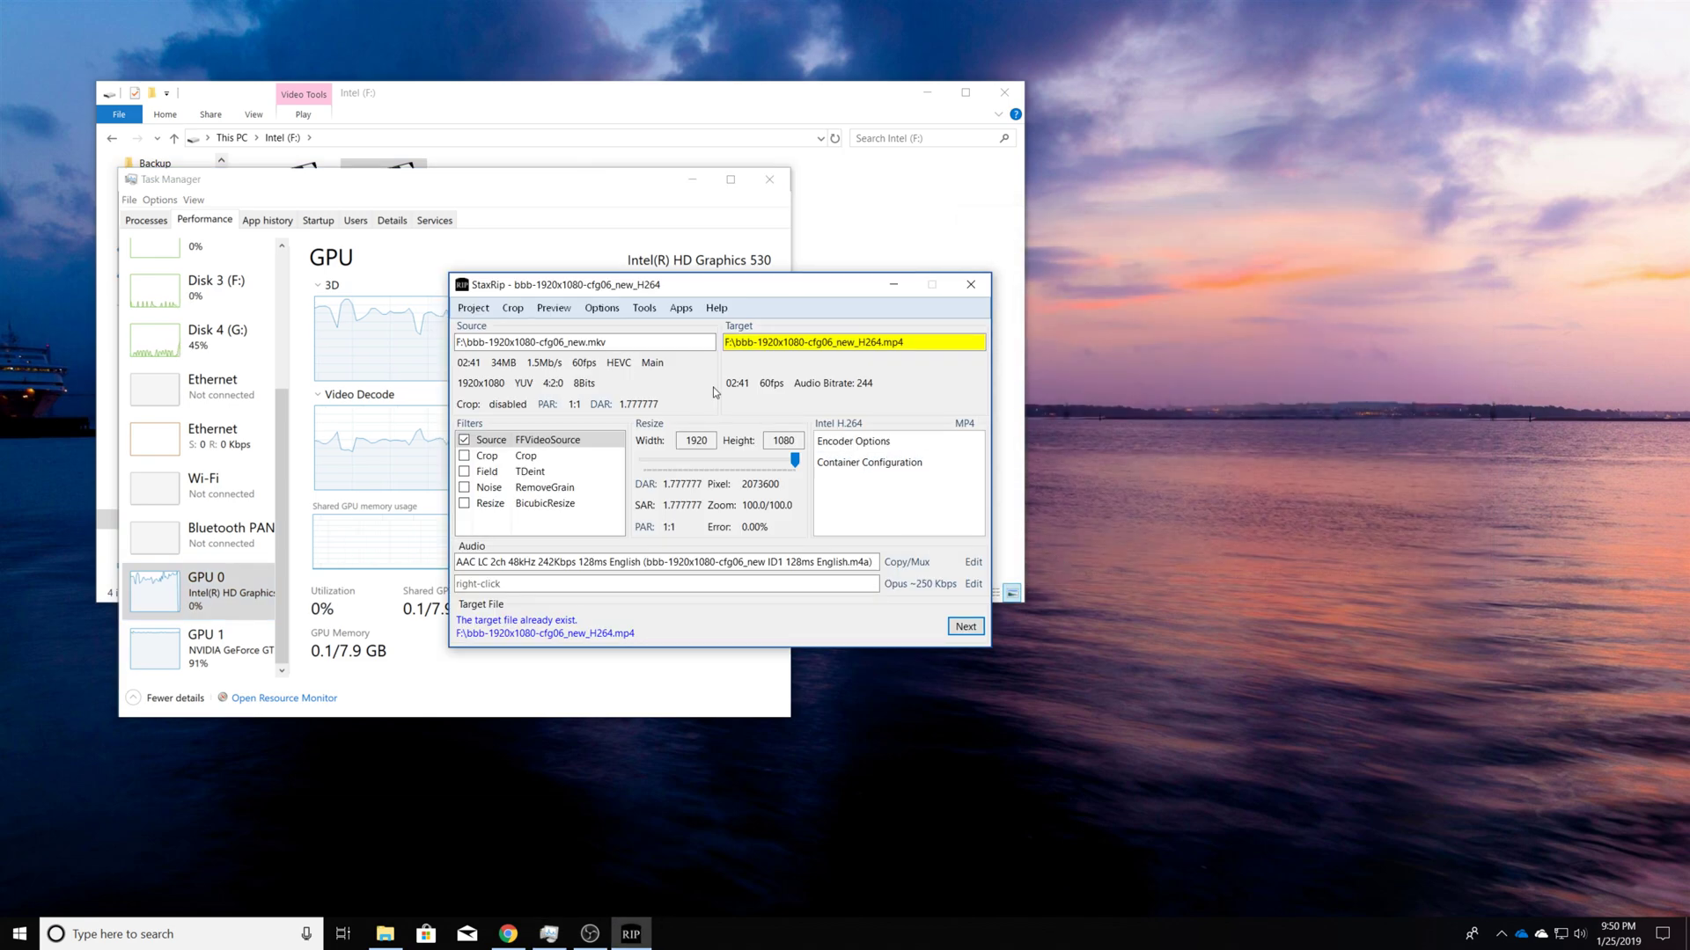
- Move the StaxRip window clear of the other windows, close Task Manager and bring the F: drive folder forward
drag(713, 287, 1107, 249)
click(757, 180)
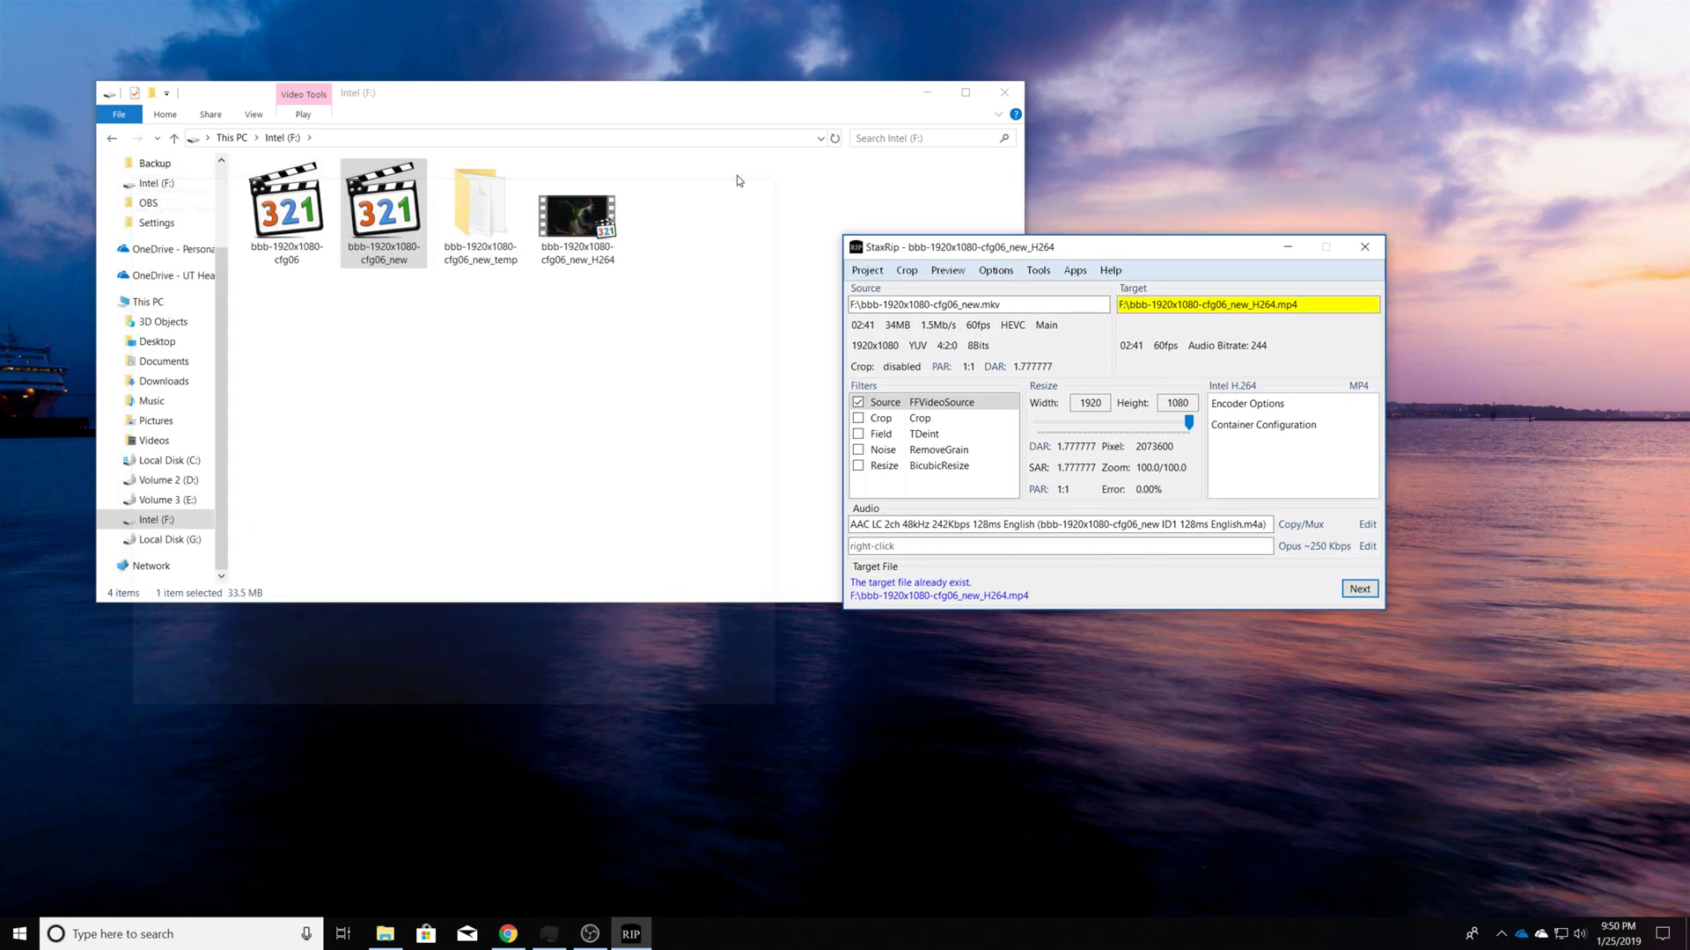
click(519, 322)
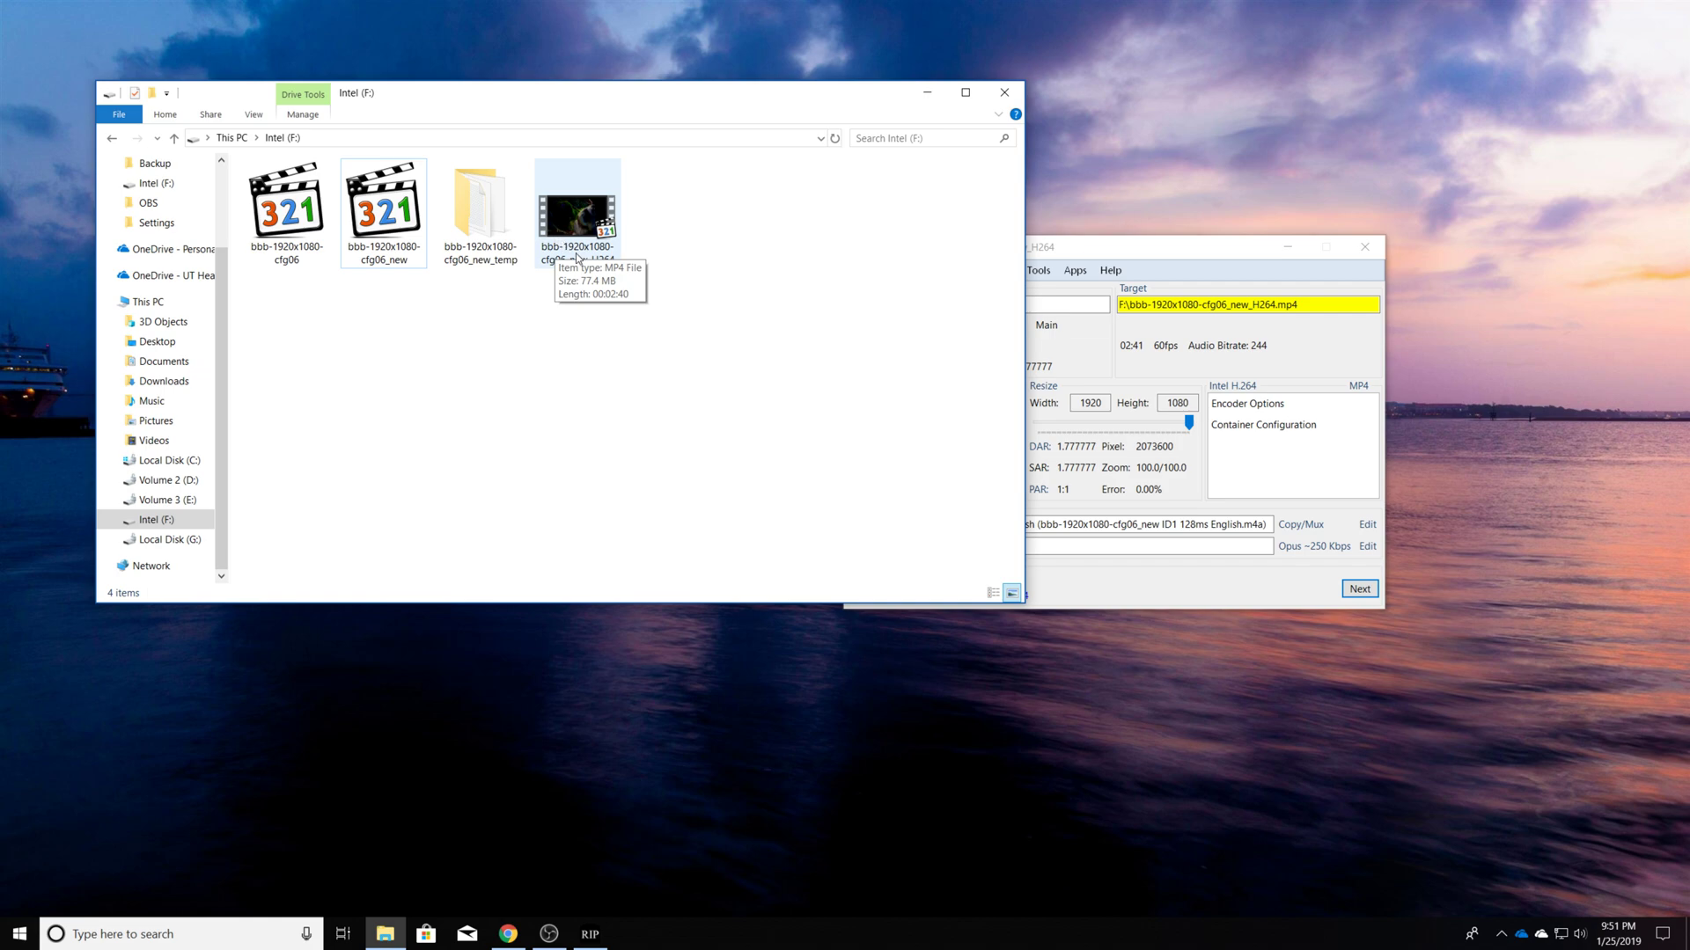
- Play the encoded bbb-1920x1080-cfg06_new_H264 video and skip ahead through it to check its picture quality
double_click(574, 220)
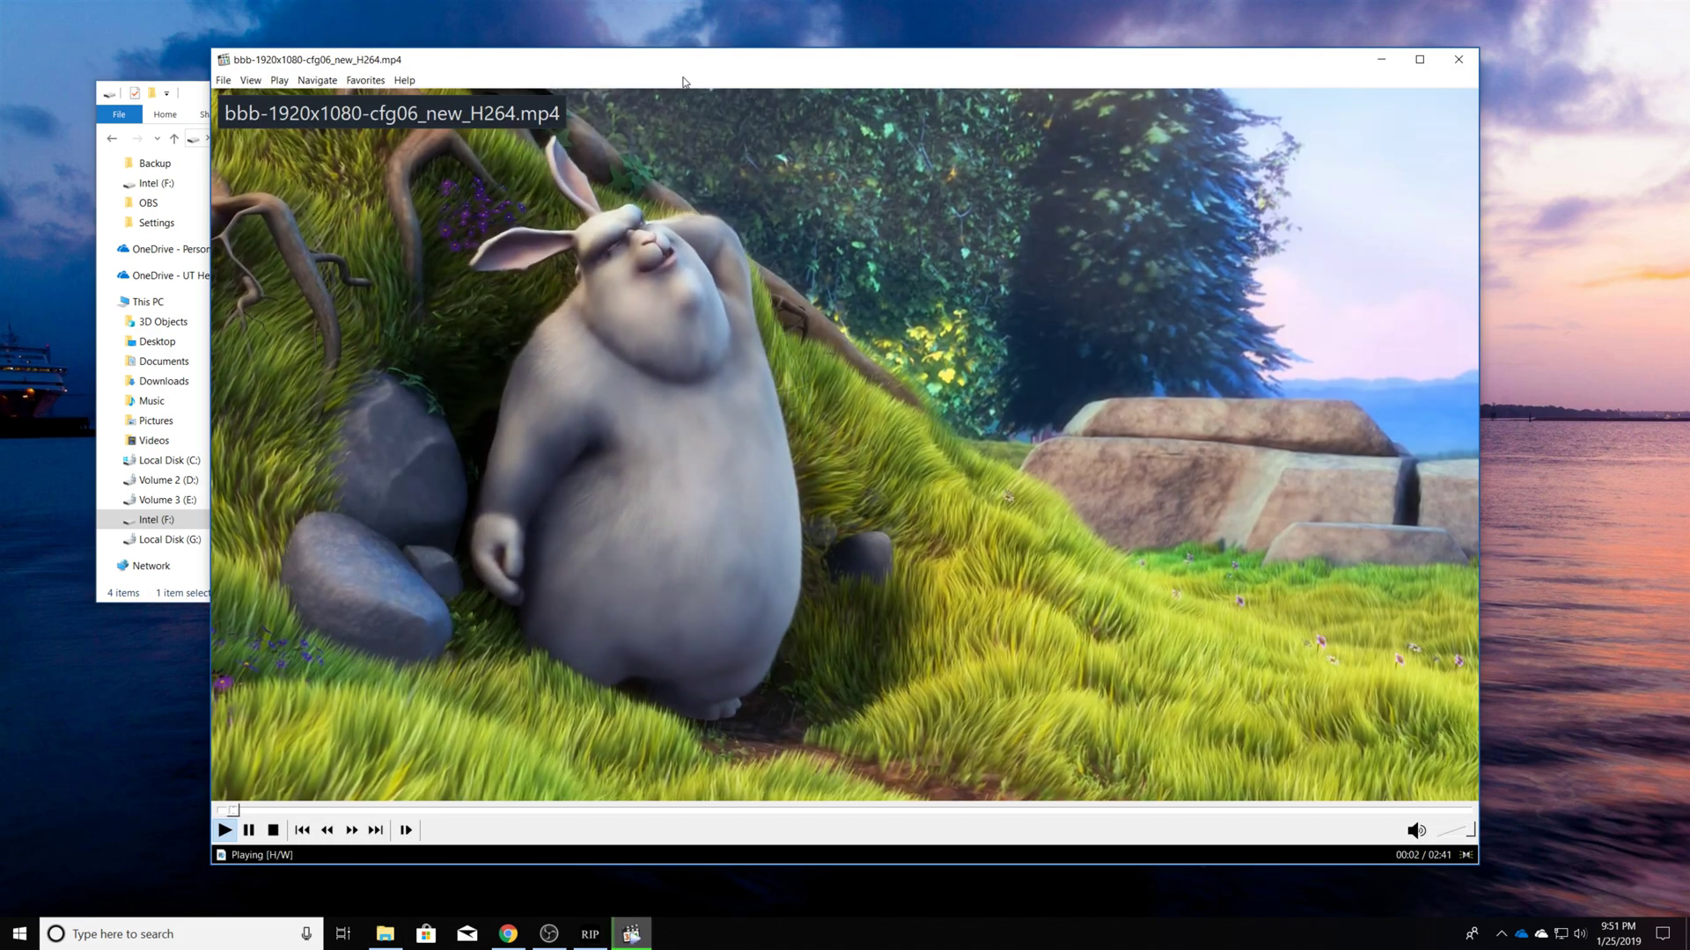
mouse_move(690, 60)
mouse_down()
mouse_move(663, 4)
mouse_move(657, 63)
mouse_up()
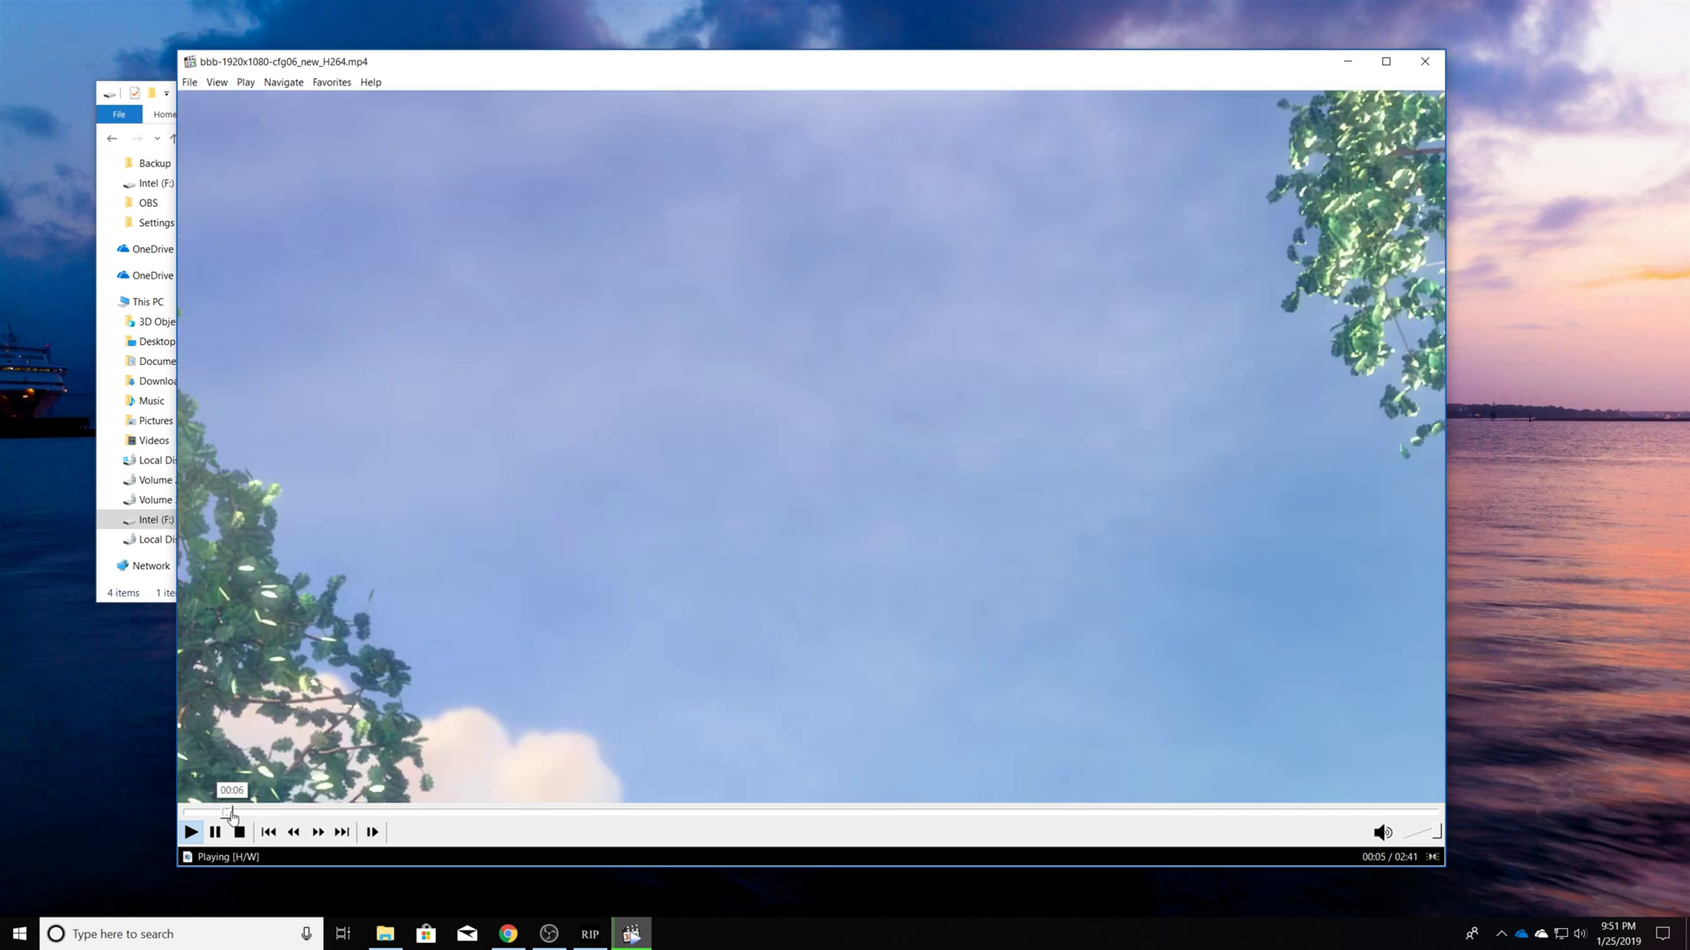
drag(225, 812, 414, 812)
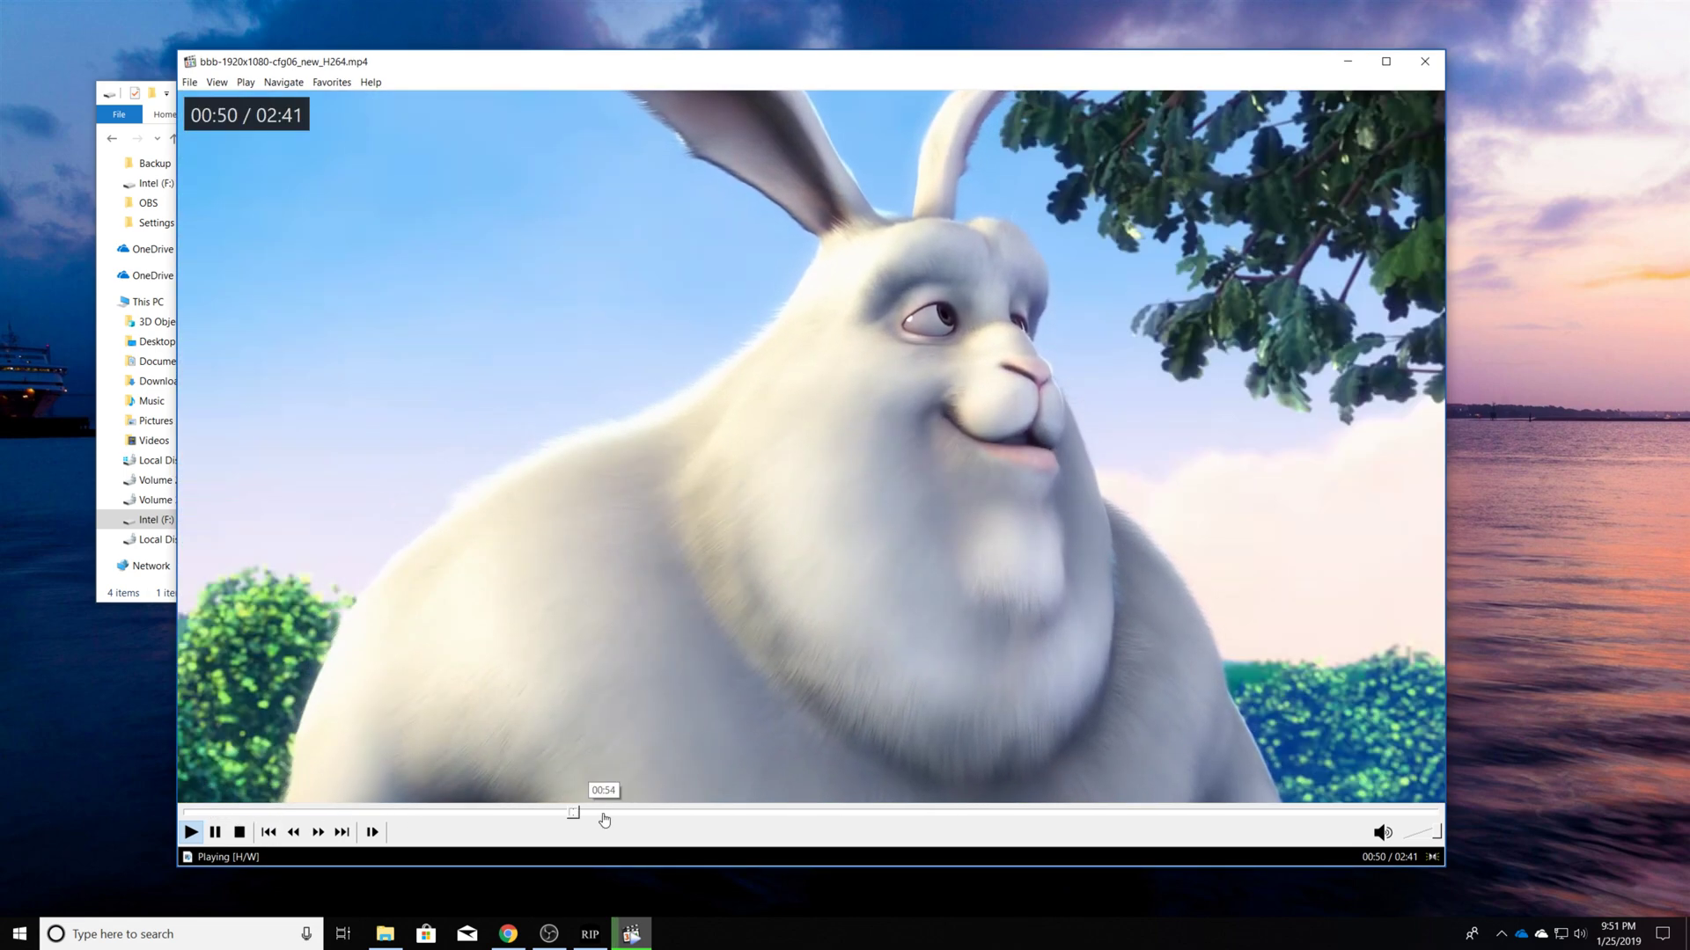
- Jump through the middle and later scenes of the encoded video to check them, and close the player
click(577, 813)
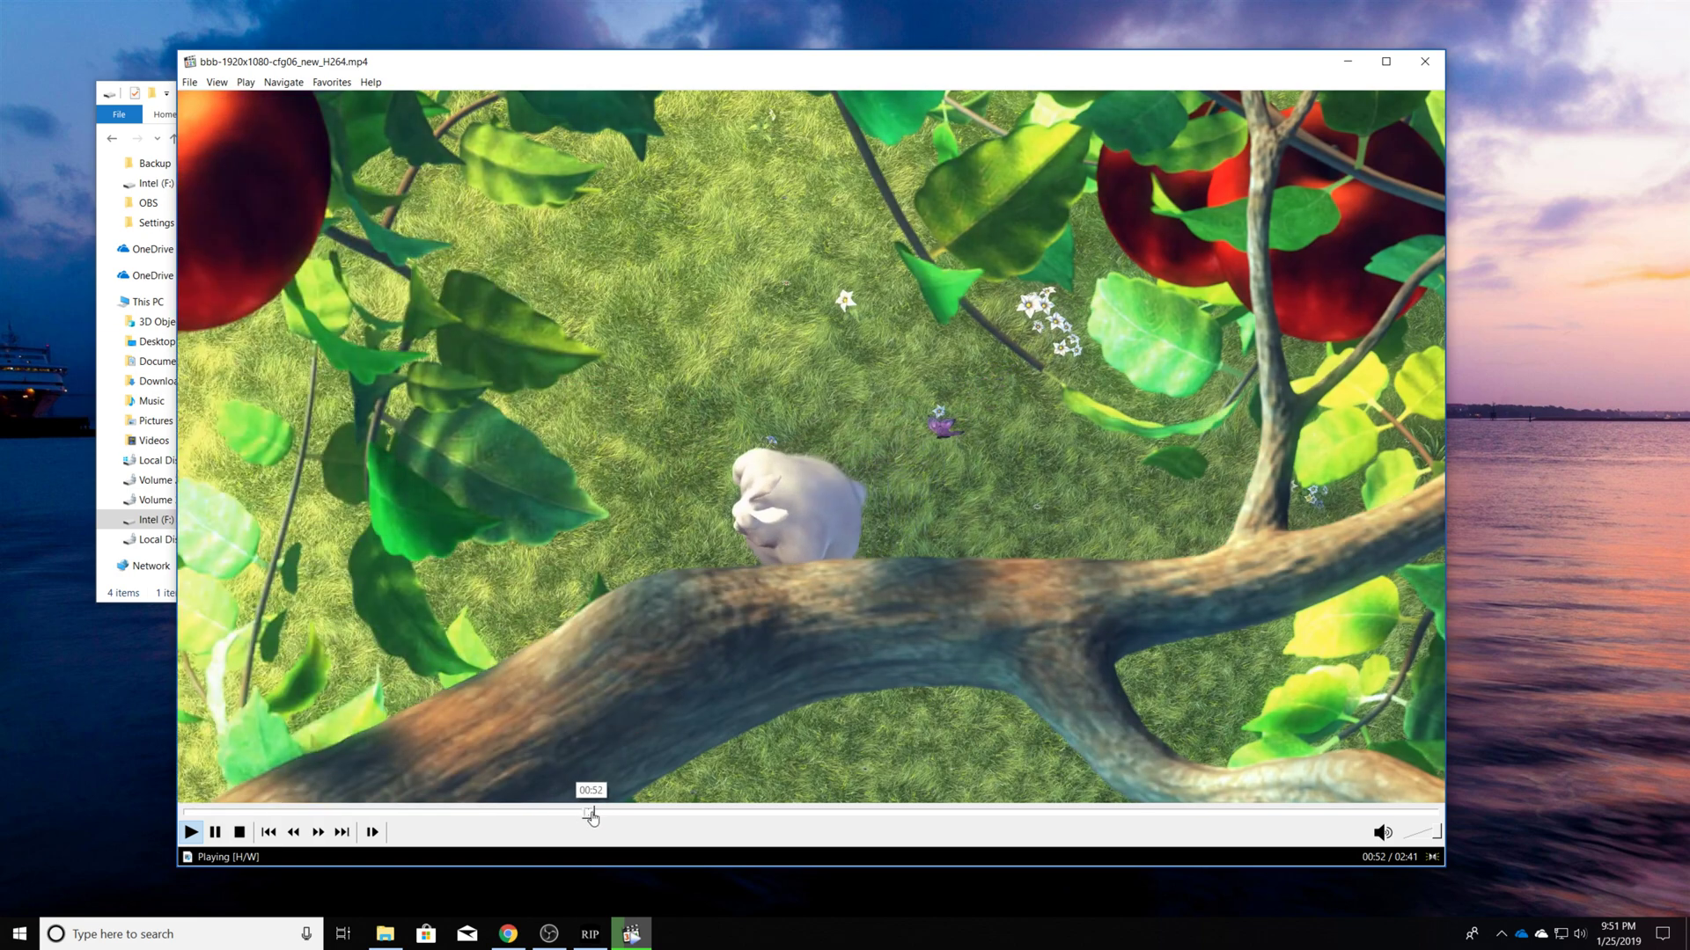
click(807, 812)
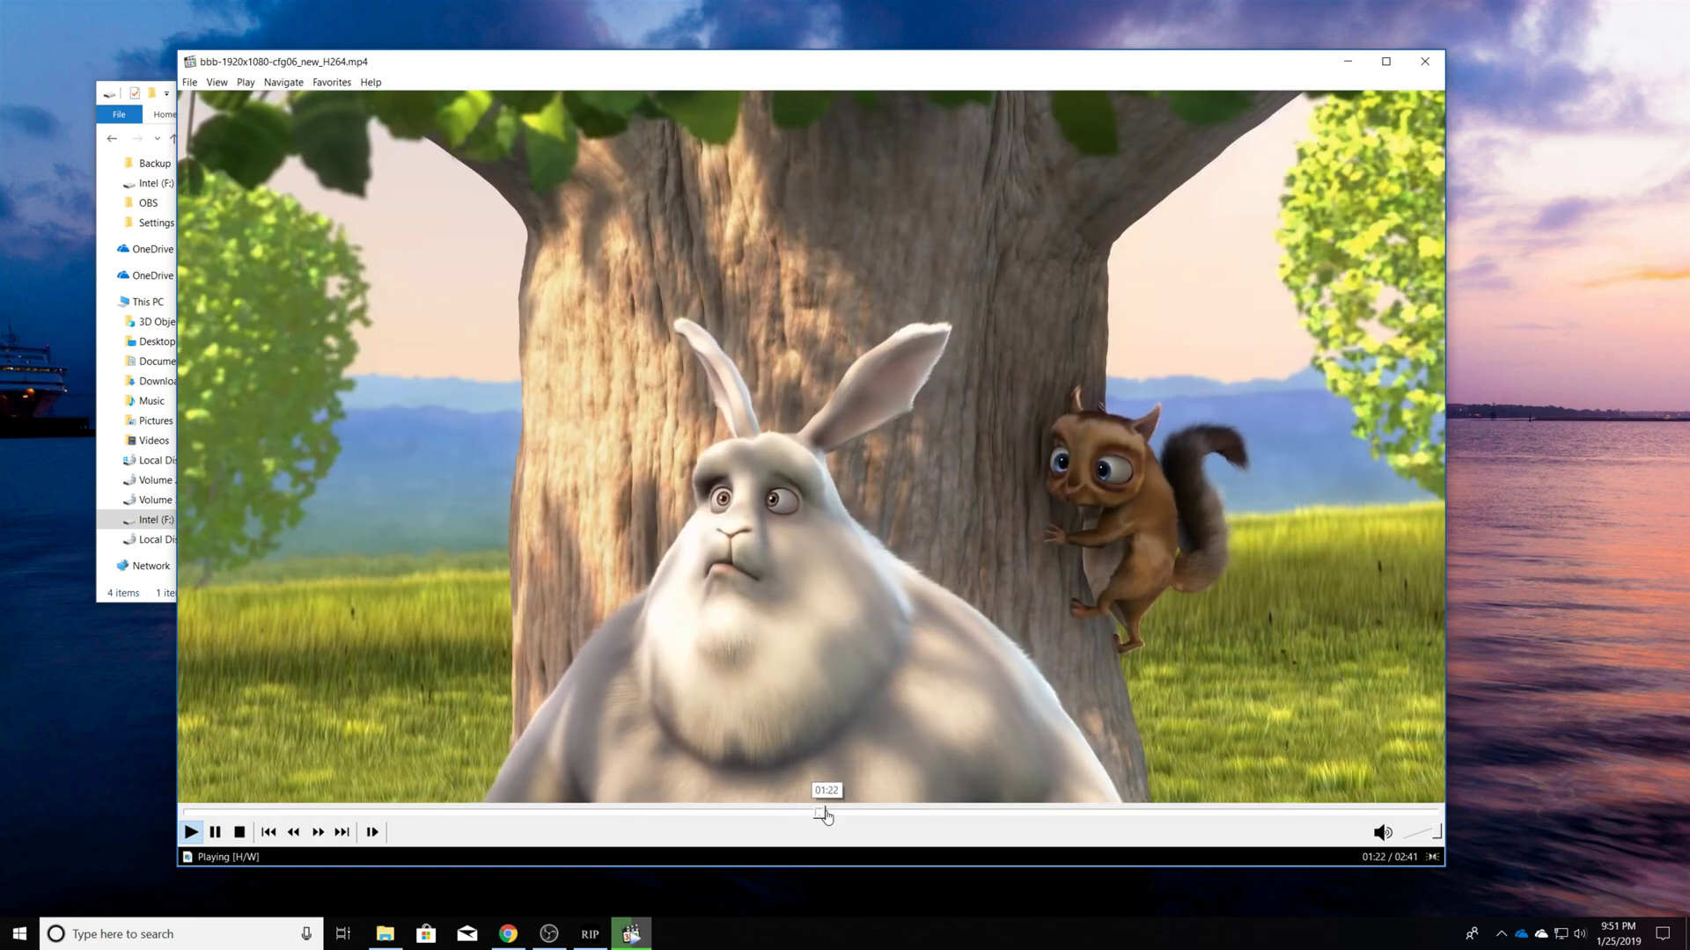
click(1042, 811)
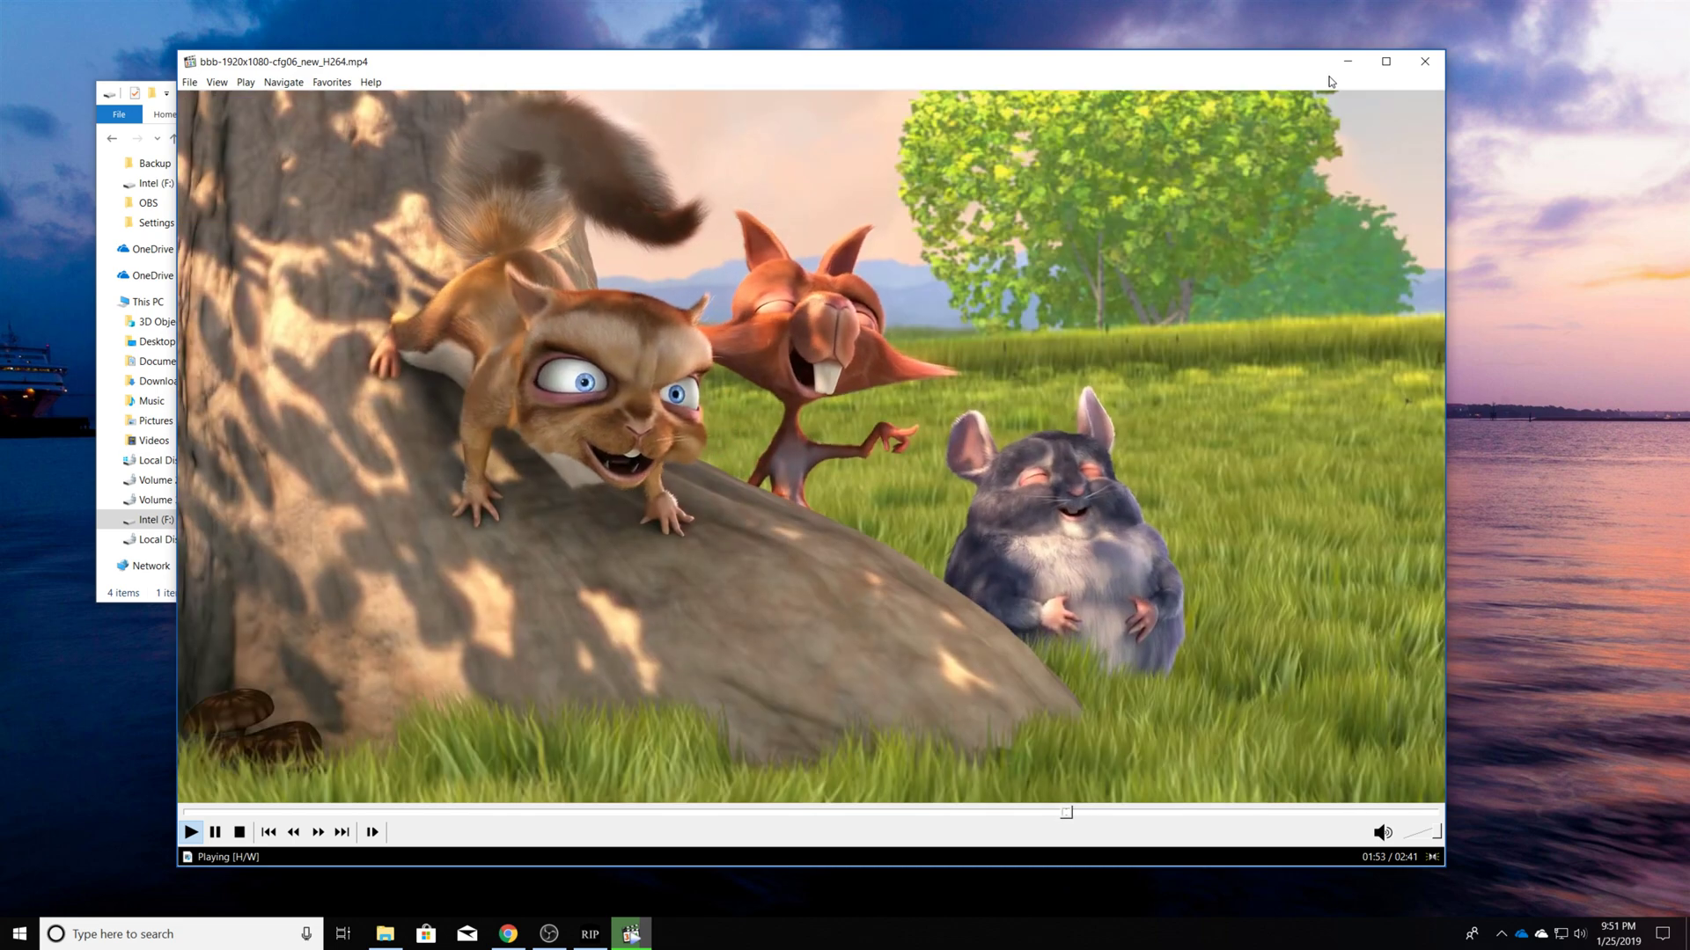
click(1425, 62)
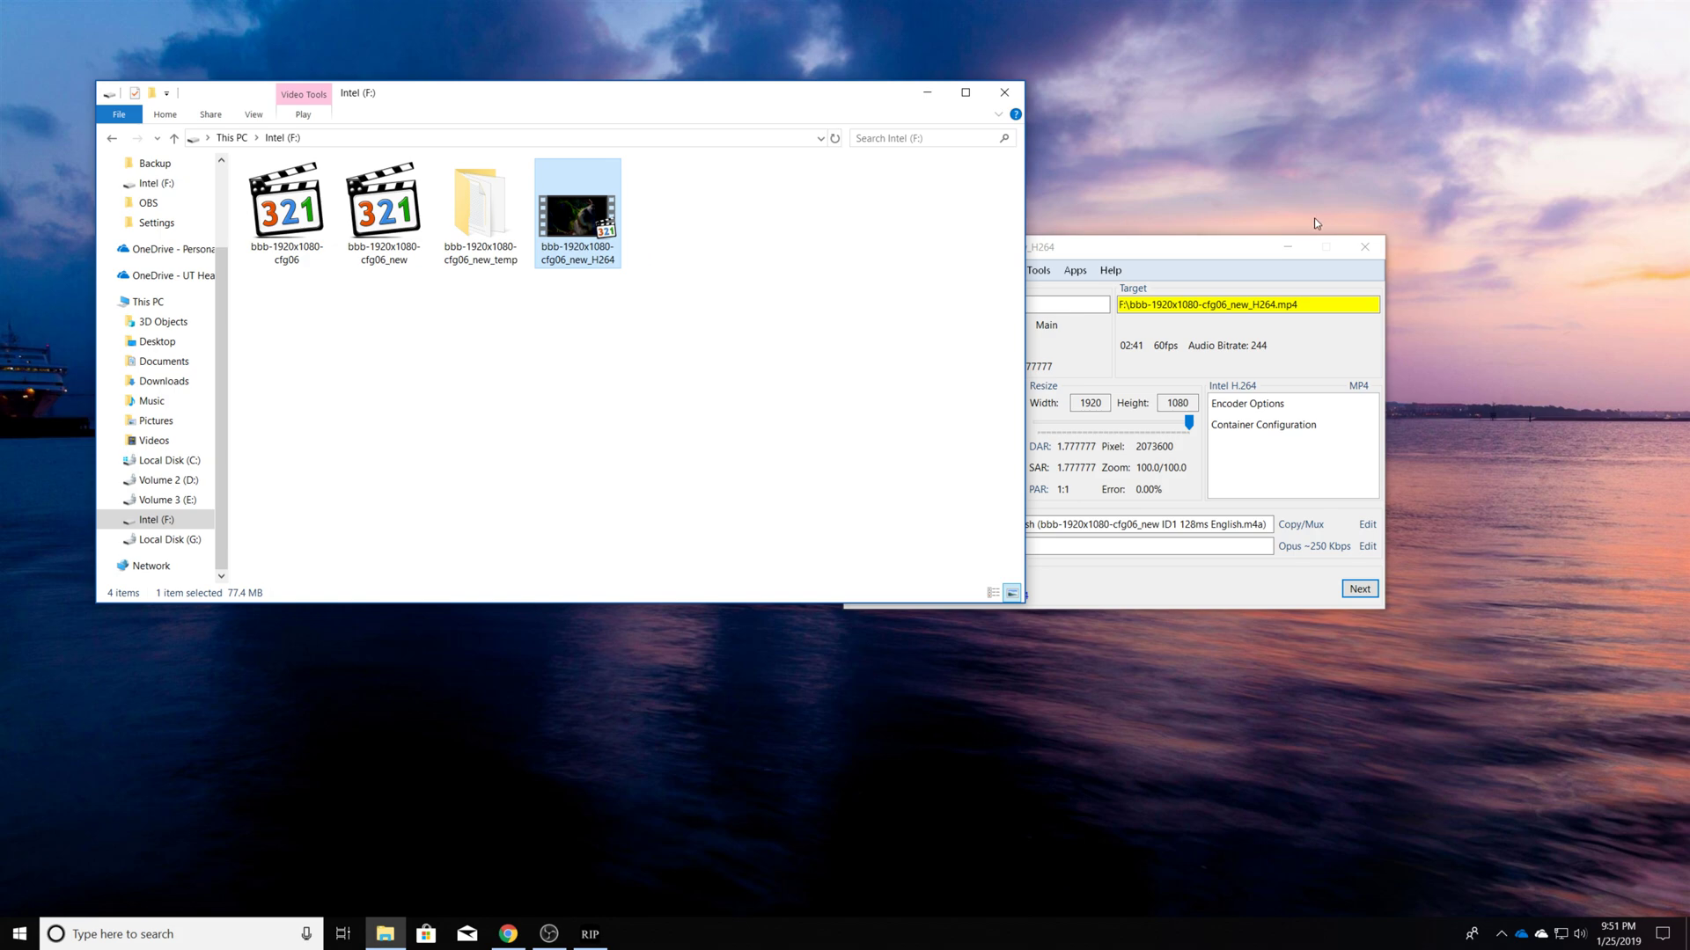
- Return to StaxRip and look through the Intel H.264 encoder options, including the slice decision, performance, VPP, deinterlace and other settings
click(1250, 413)
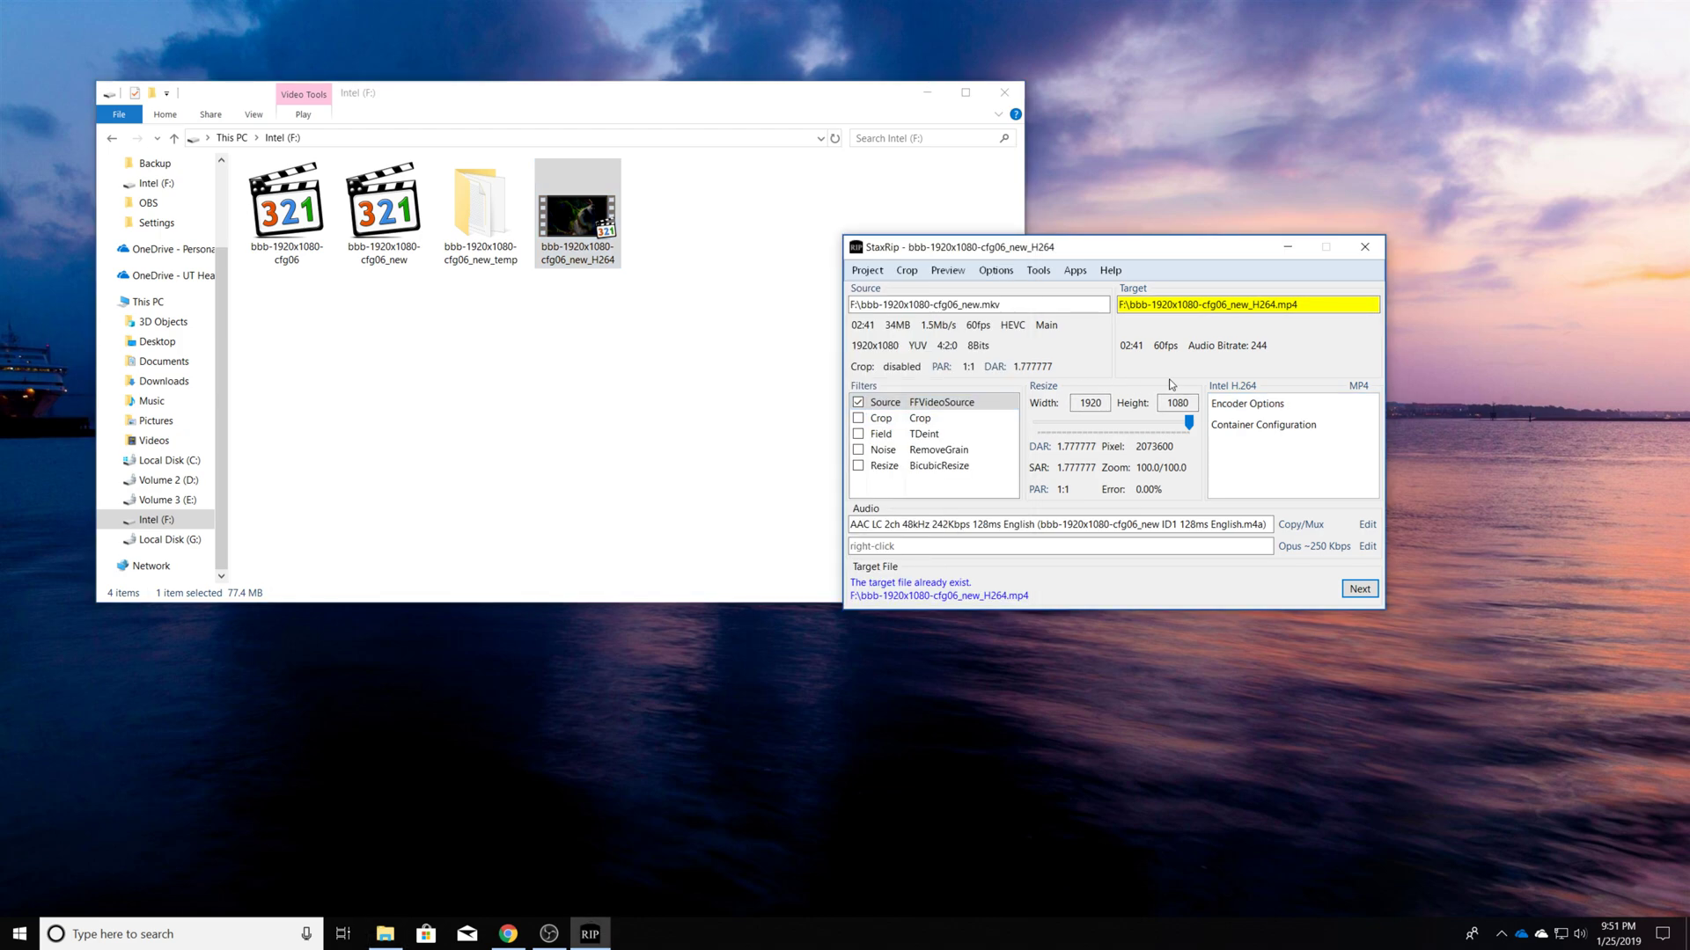
click(1244, 403)
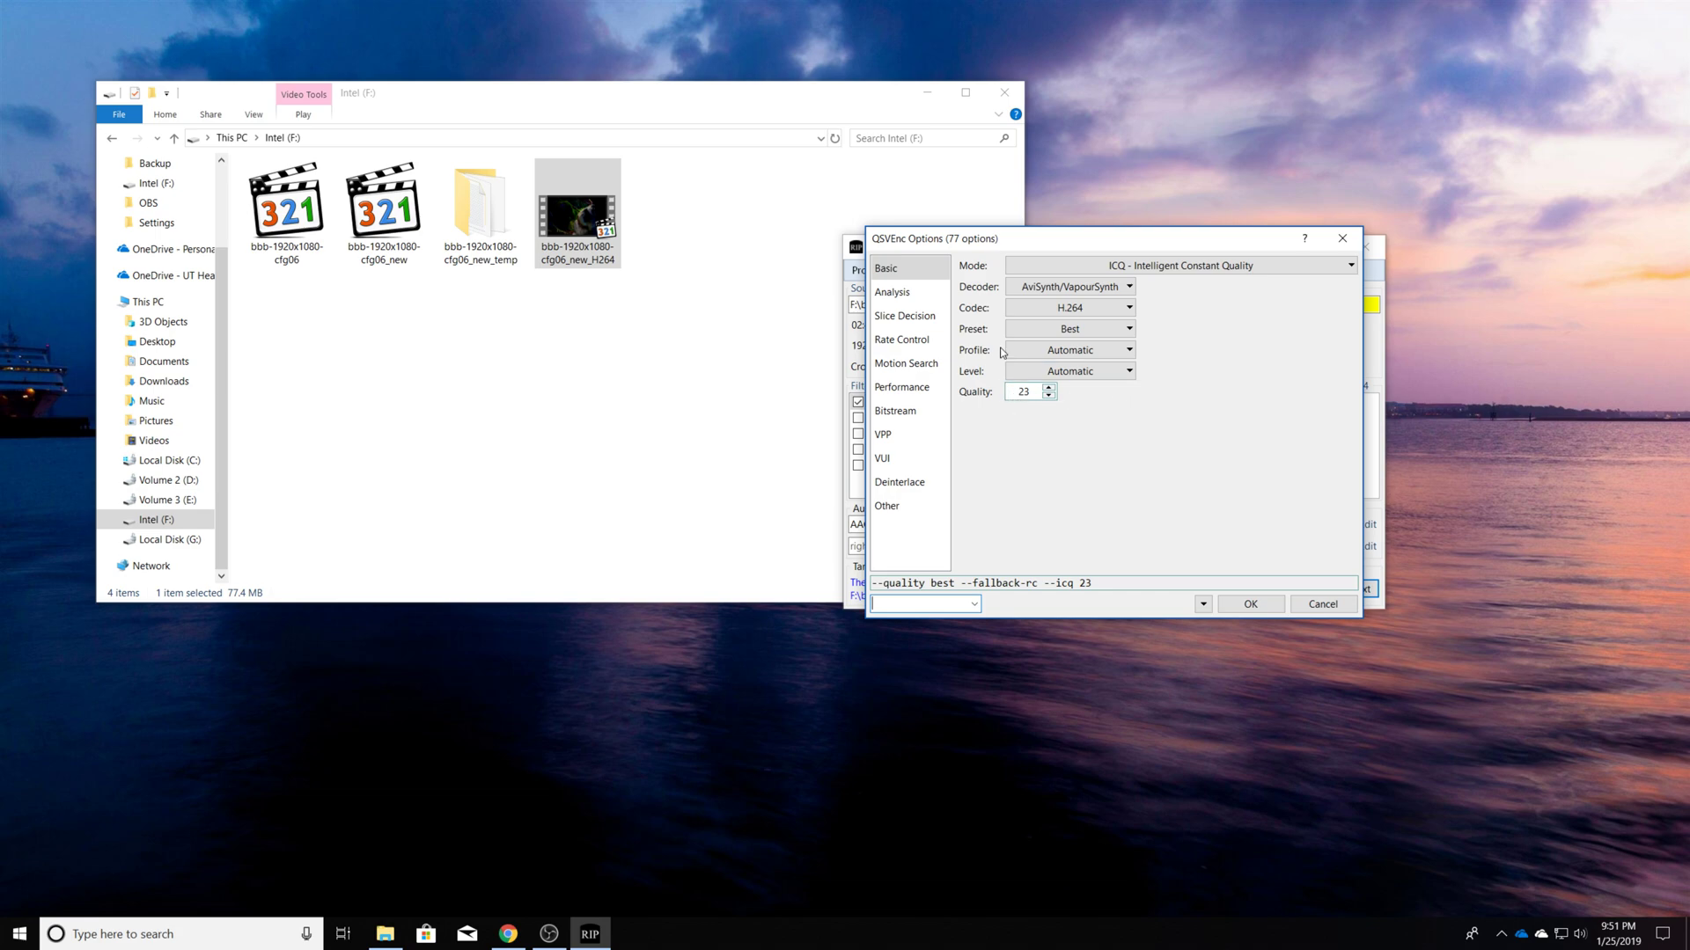
click(905, 315)
click(902, 387)
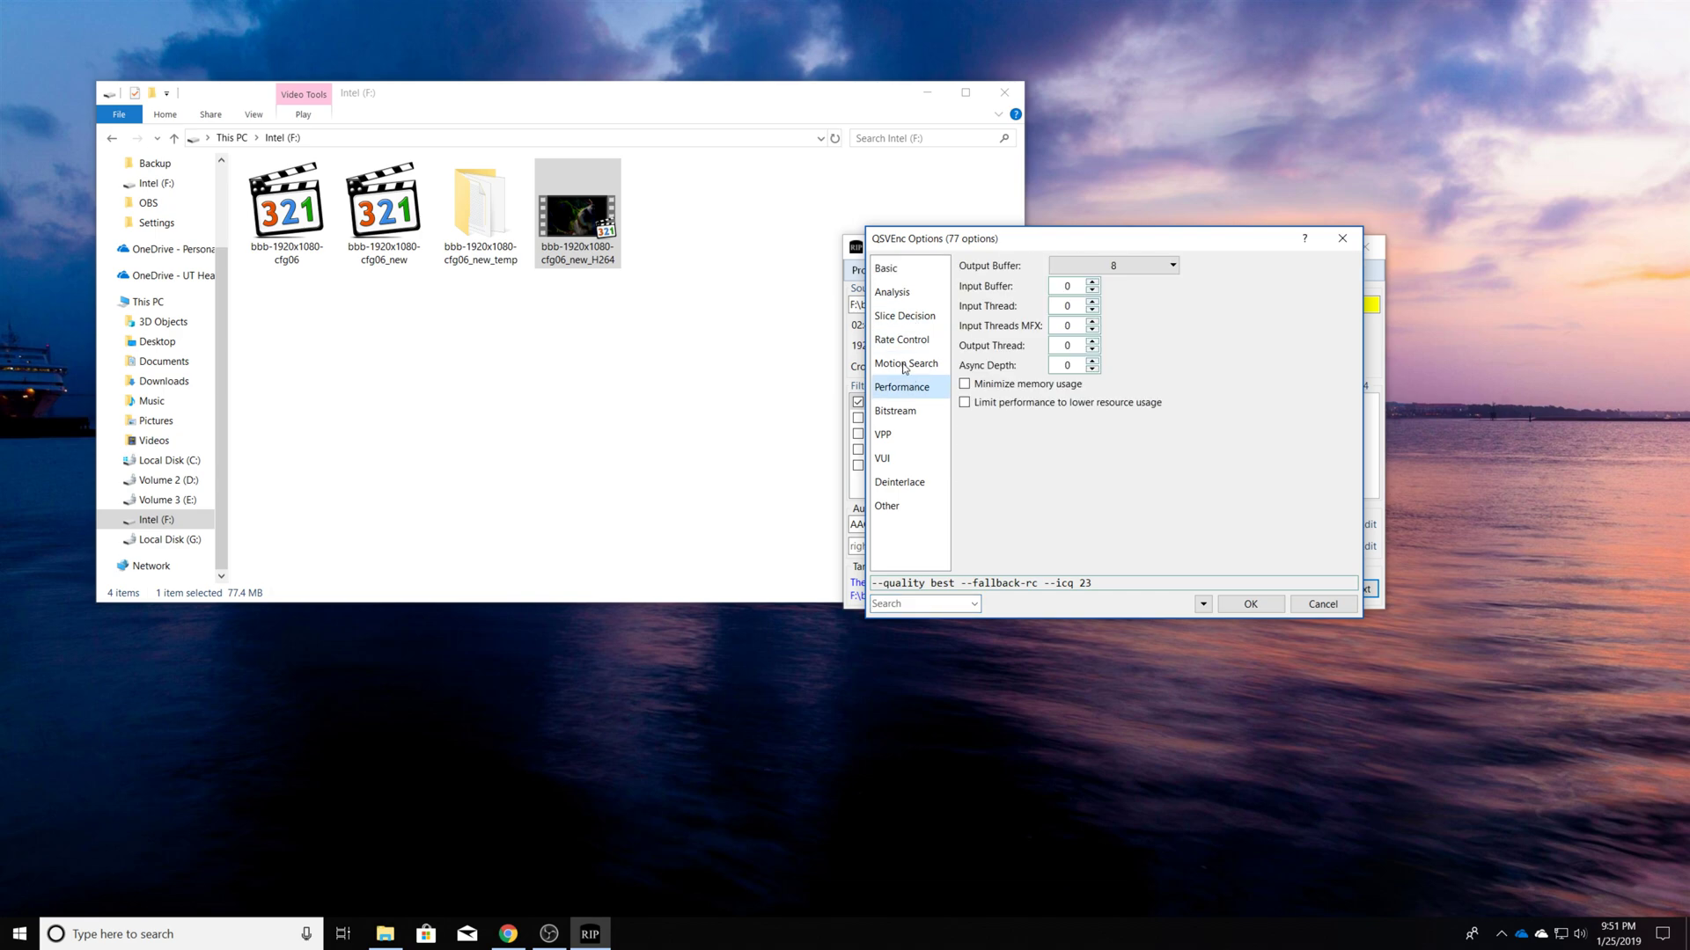
click(904, 442)
click(902, 484)
click(904, 507)
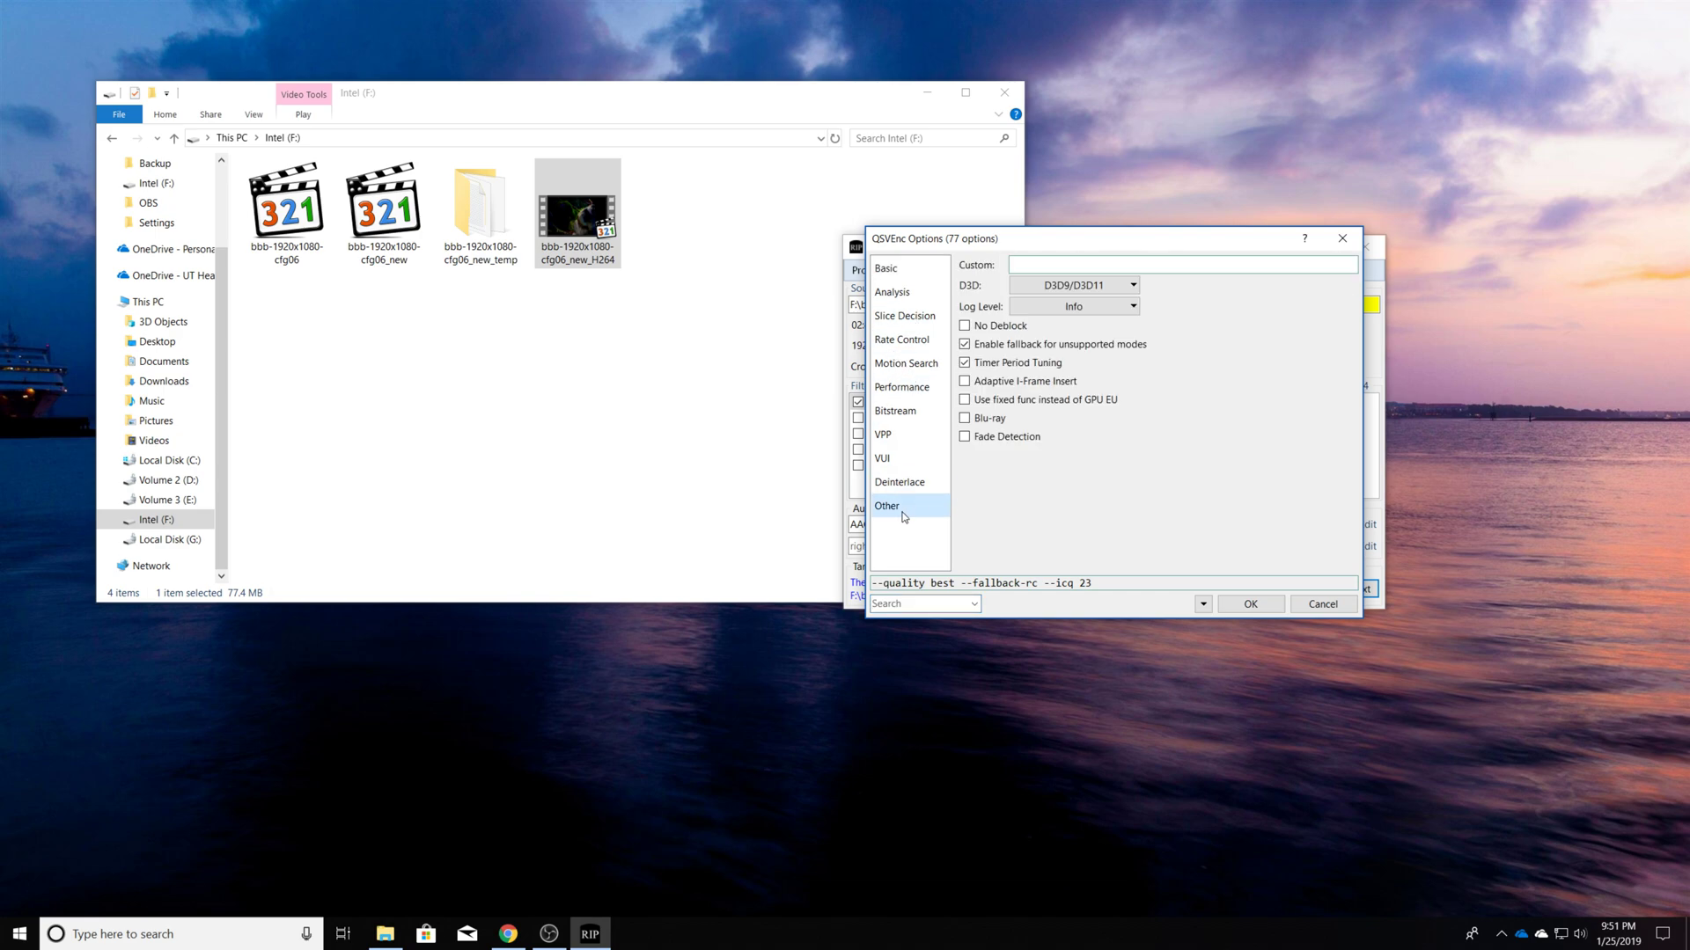
- Review the encoder's available basic modes, accept the options with Intelligent Constant Quality kept, and move the StaxRip window clear of the folder window
click(894, 272)
click(1040, 269)
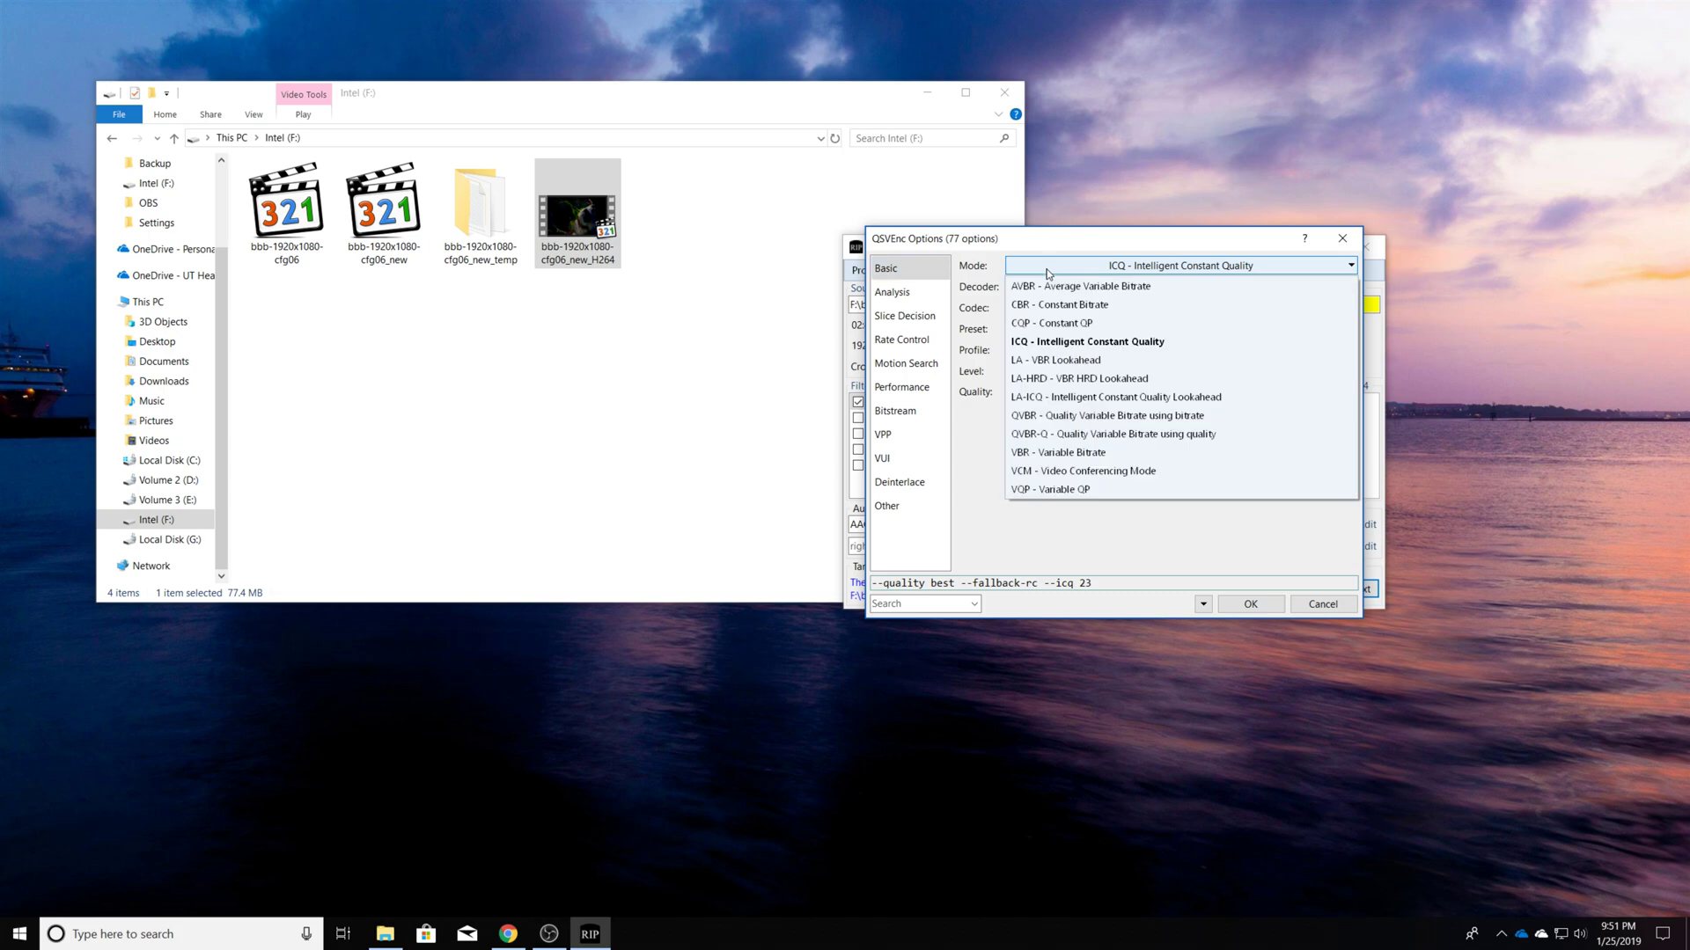
click(1125, 520)
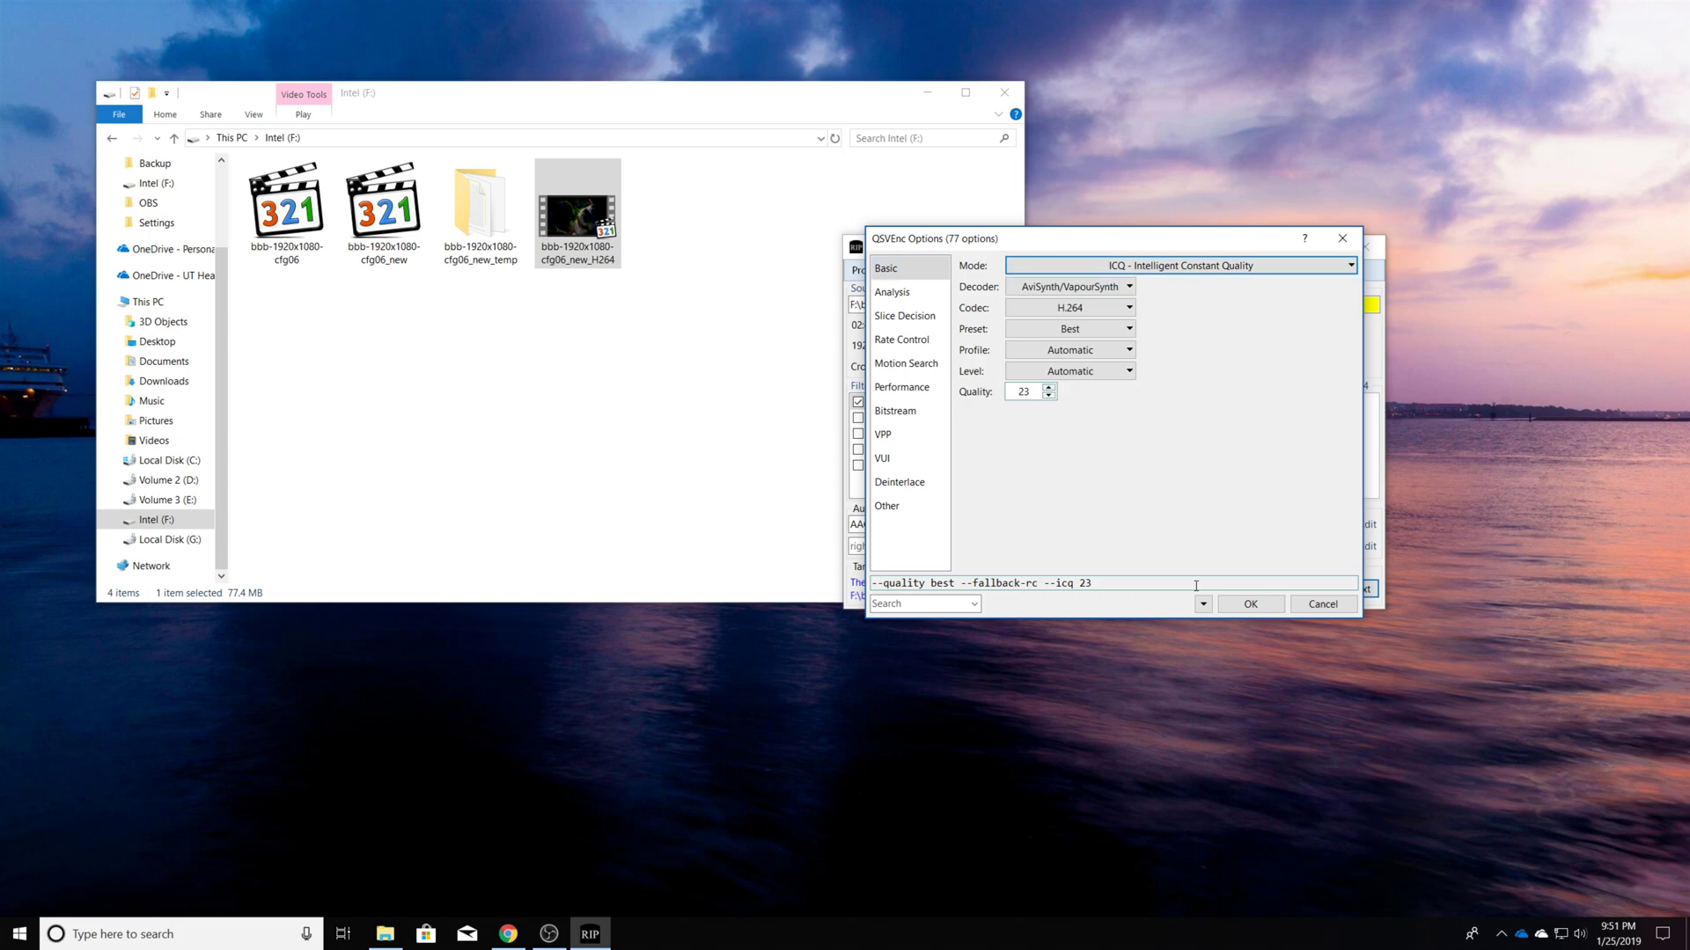
click(1256, 610)
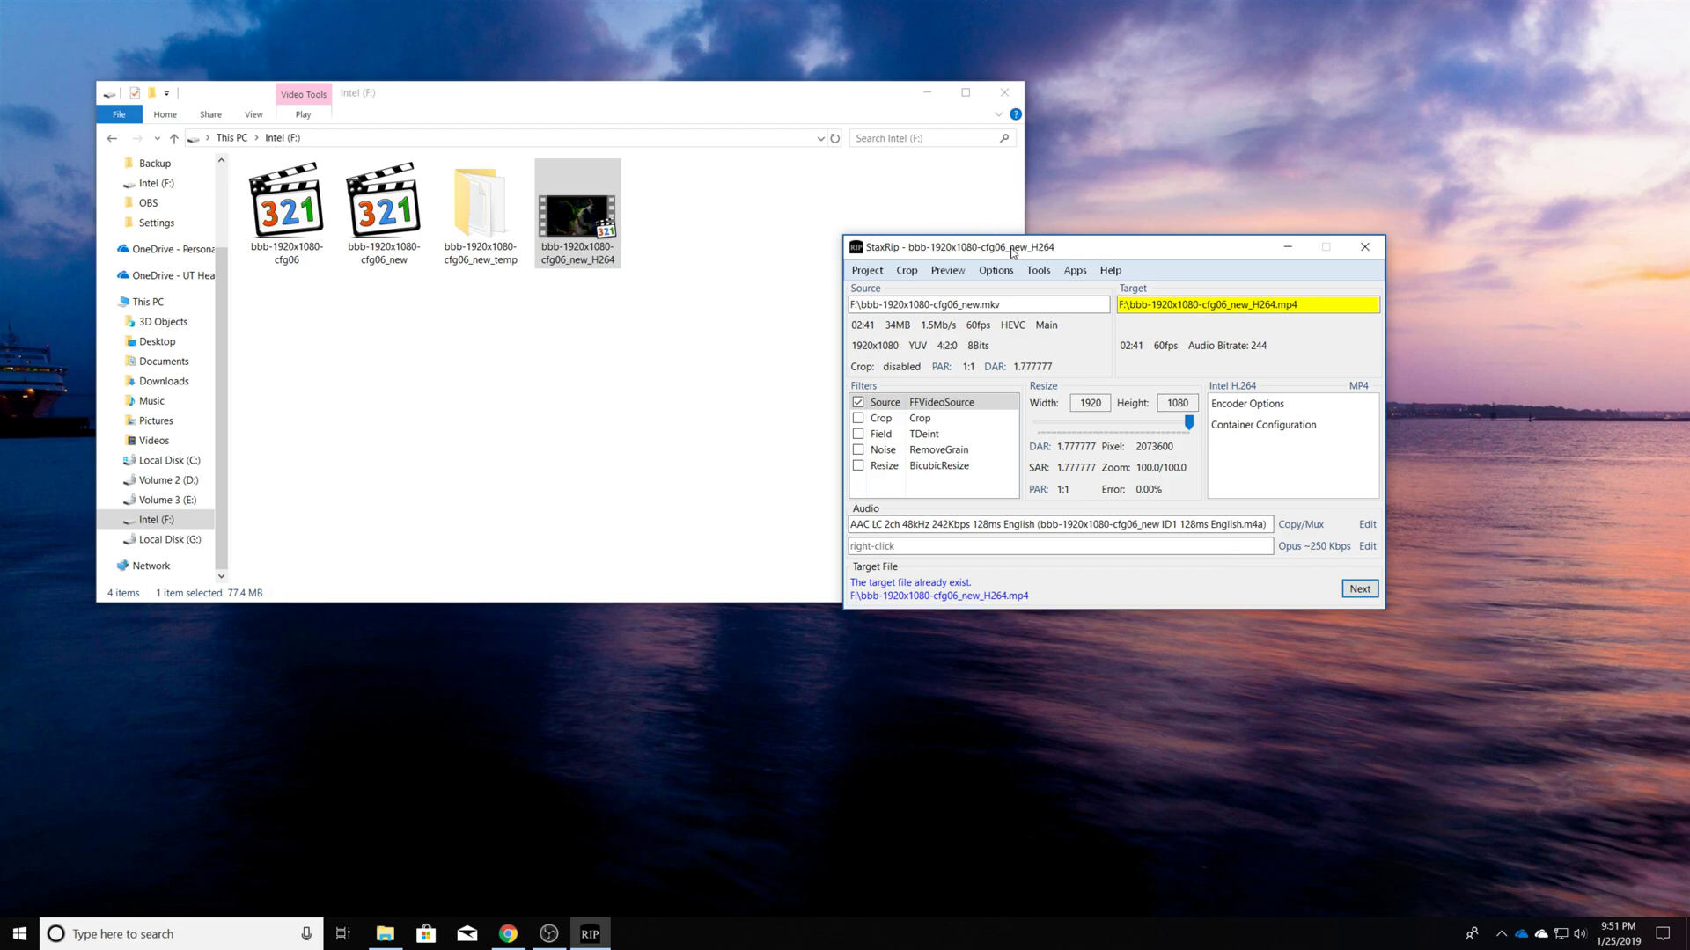
drag(1012, 253, 1189, 186)
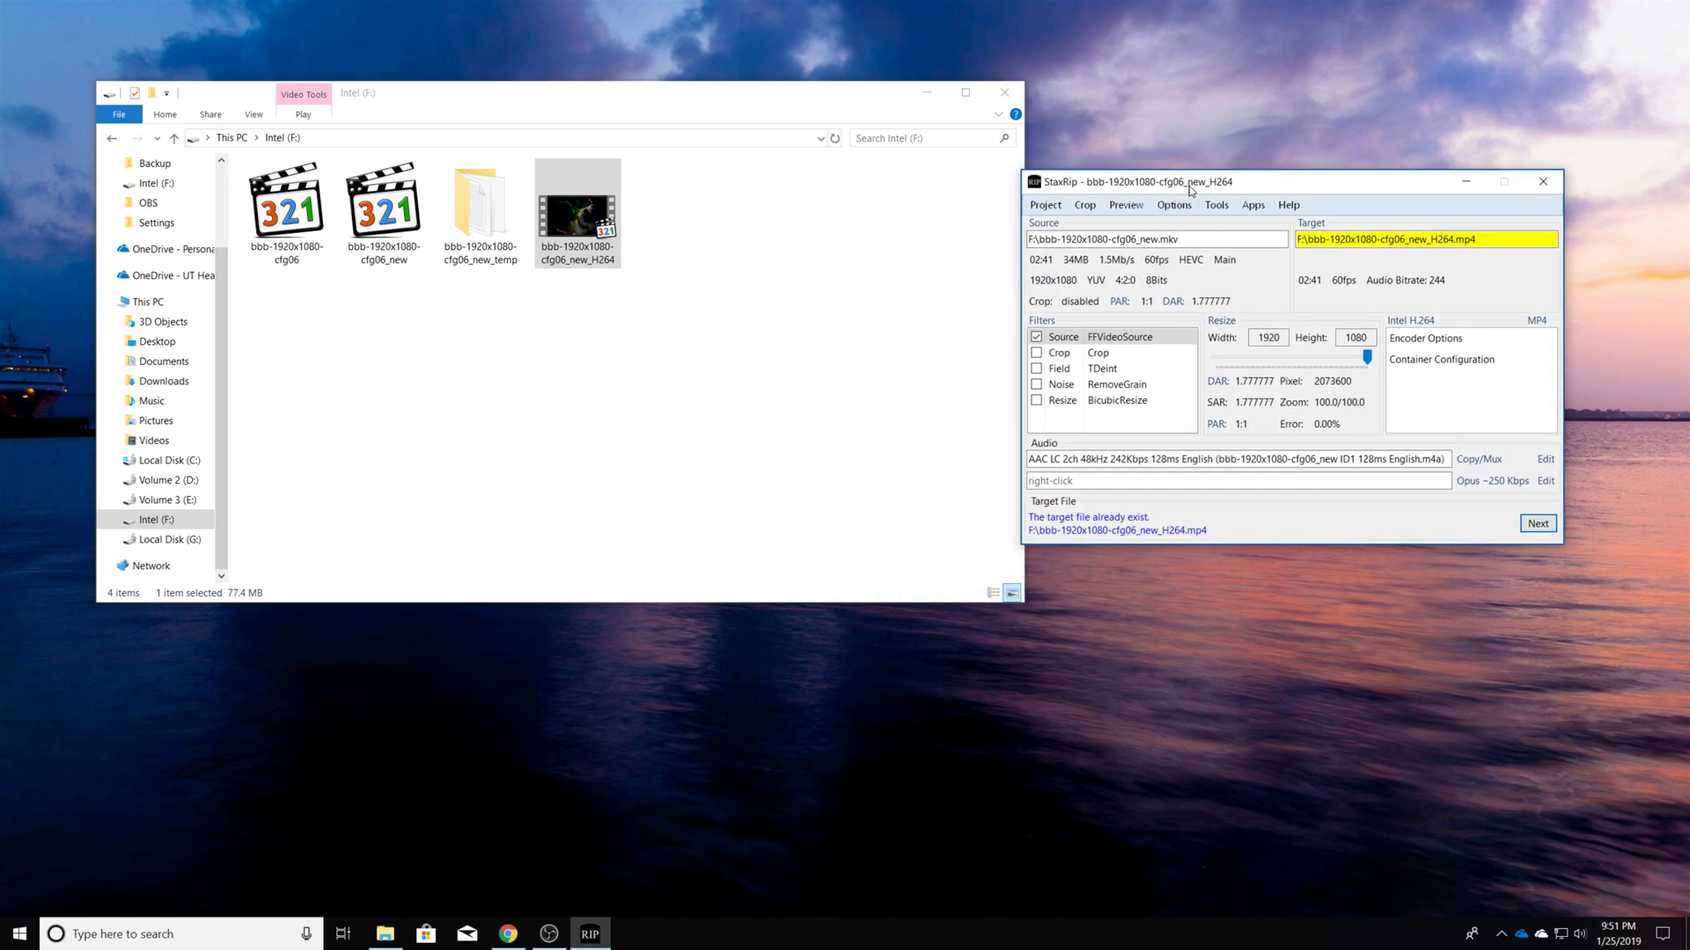